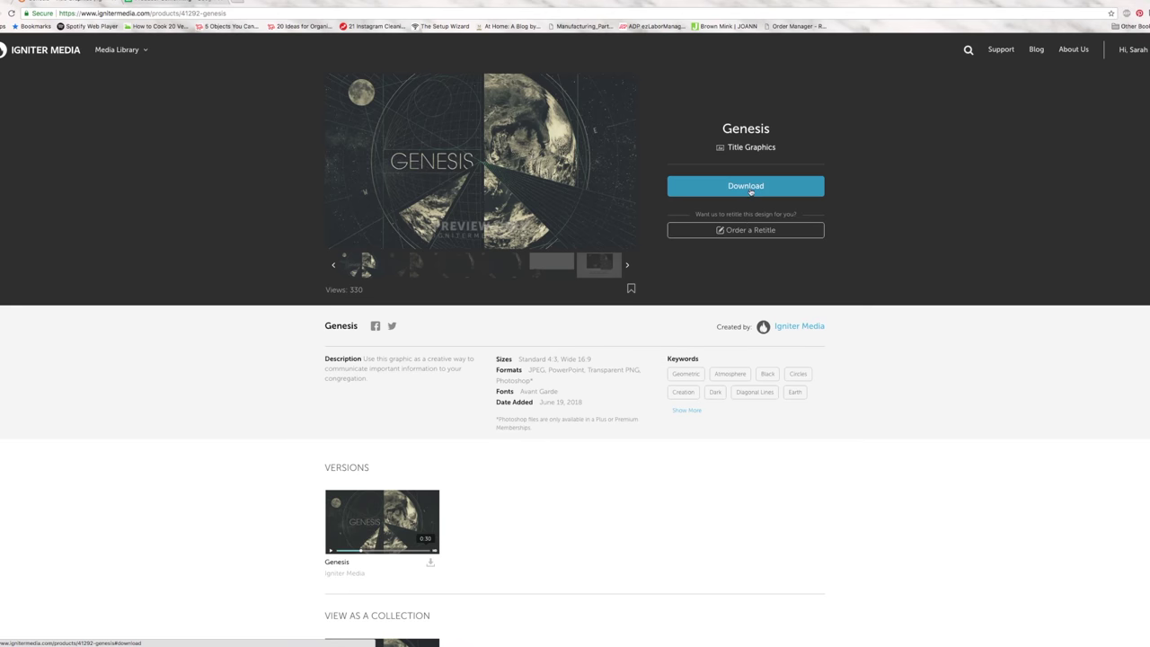
Open the Order a Retitle form for the Genesis title graphics design
click(751, 229)
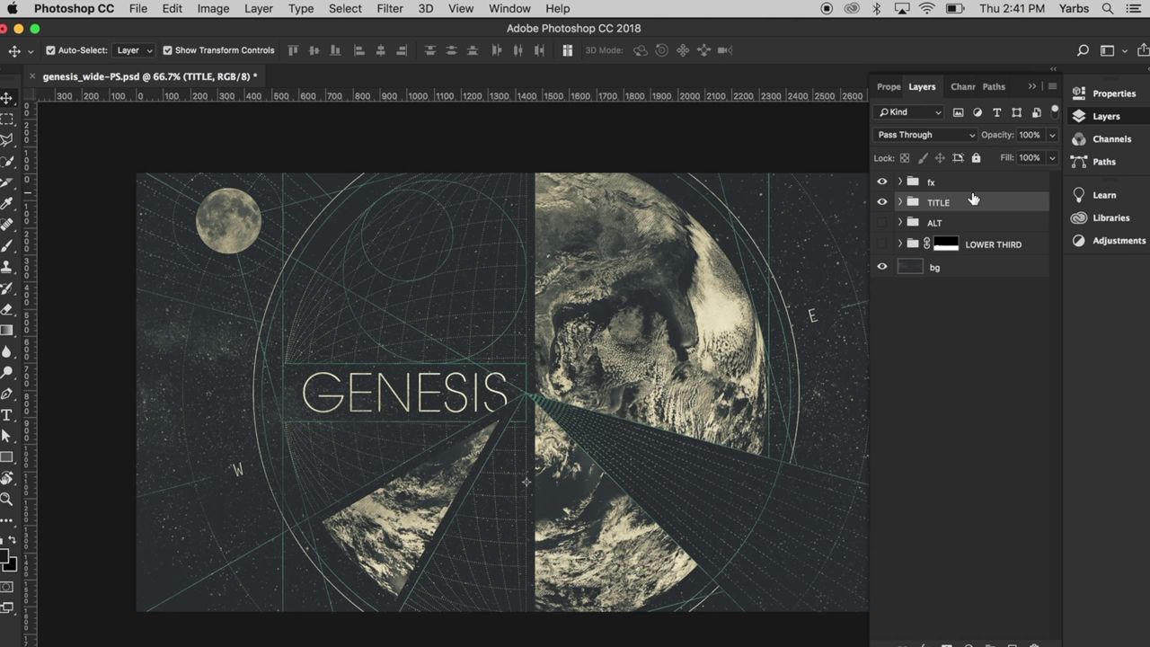
Expand the TITLE group to list moon, globe and earth layers, then select TITLE
click(958, 225)
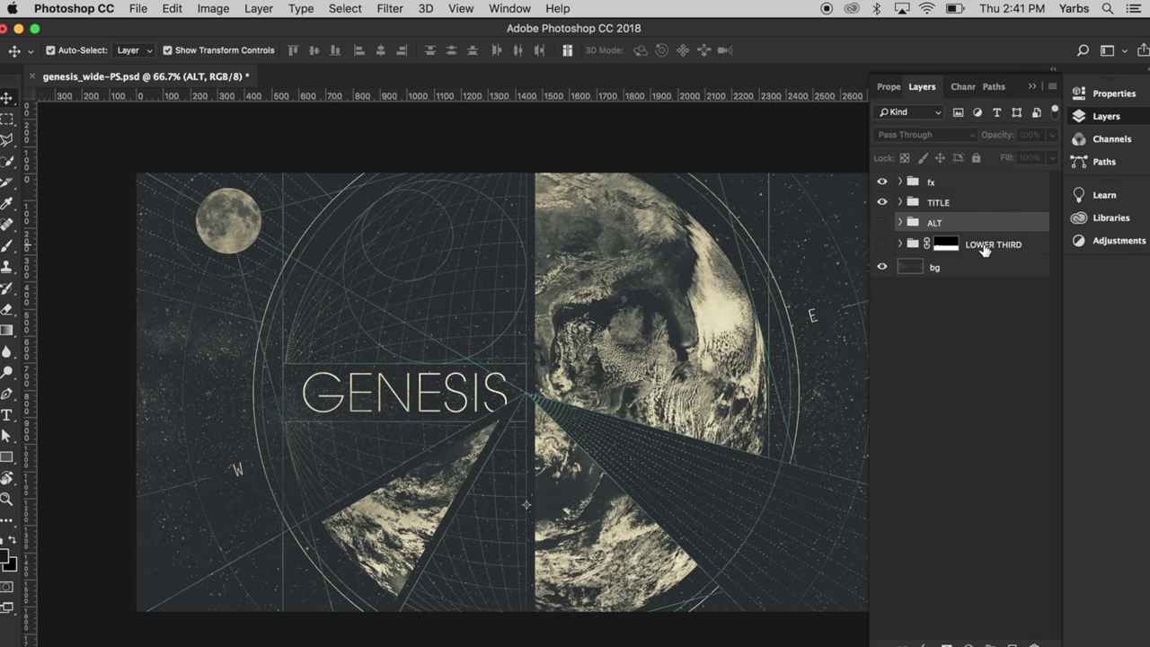
click(984, 248)
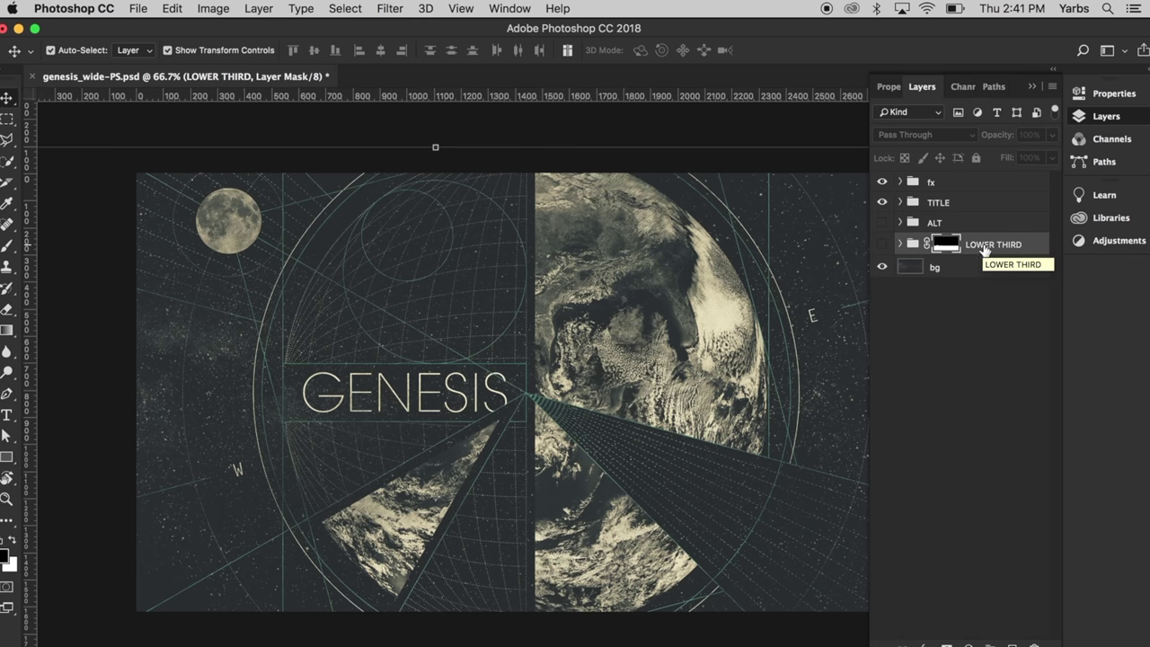
click(901, 203)
click(882, 224)
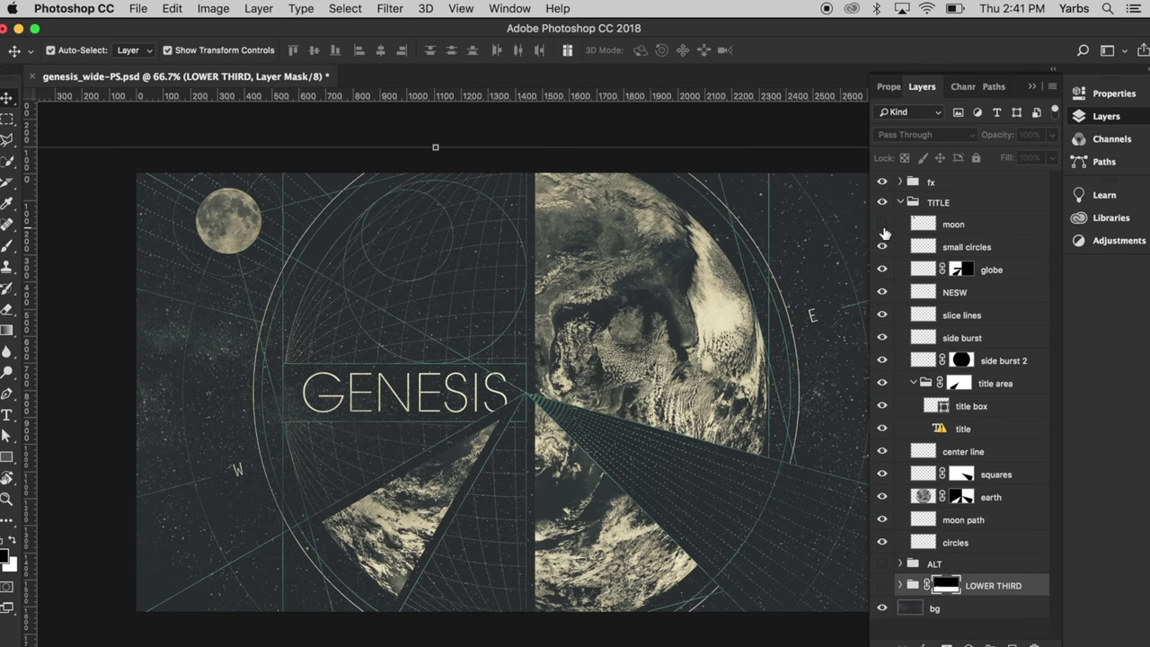
click(881, 224)
click(883, 246)
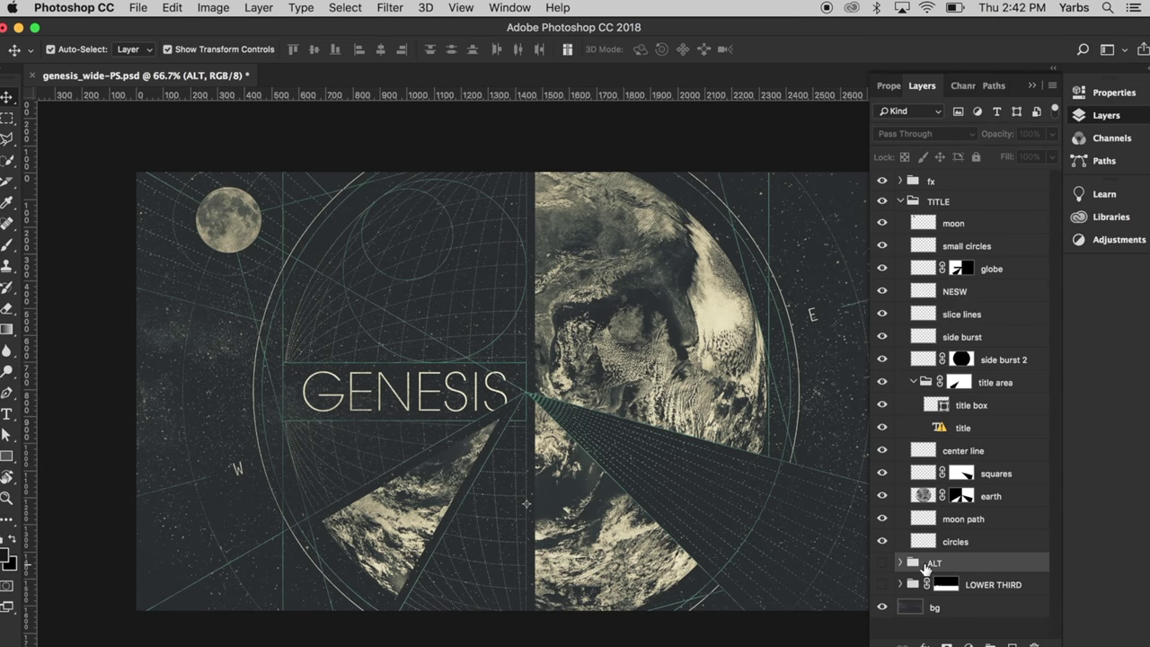
click(945, 207)
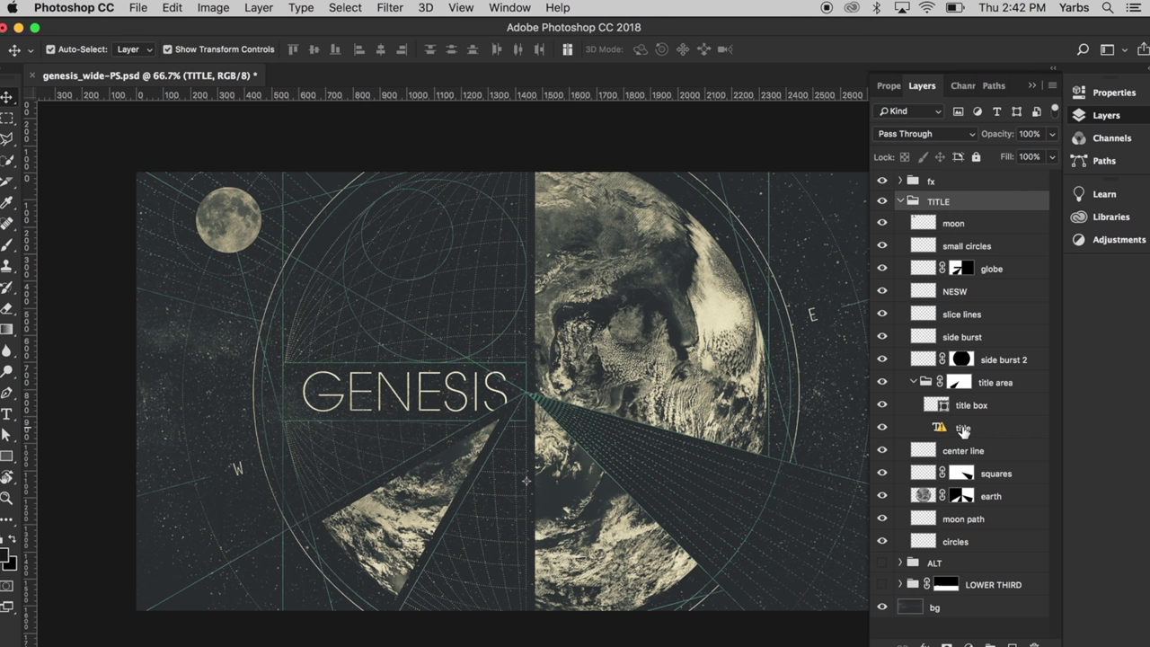
click(964, 430)
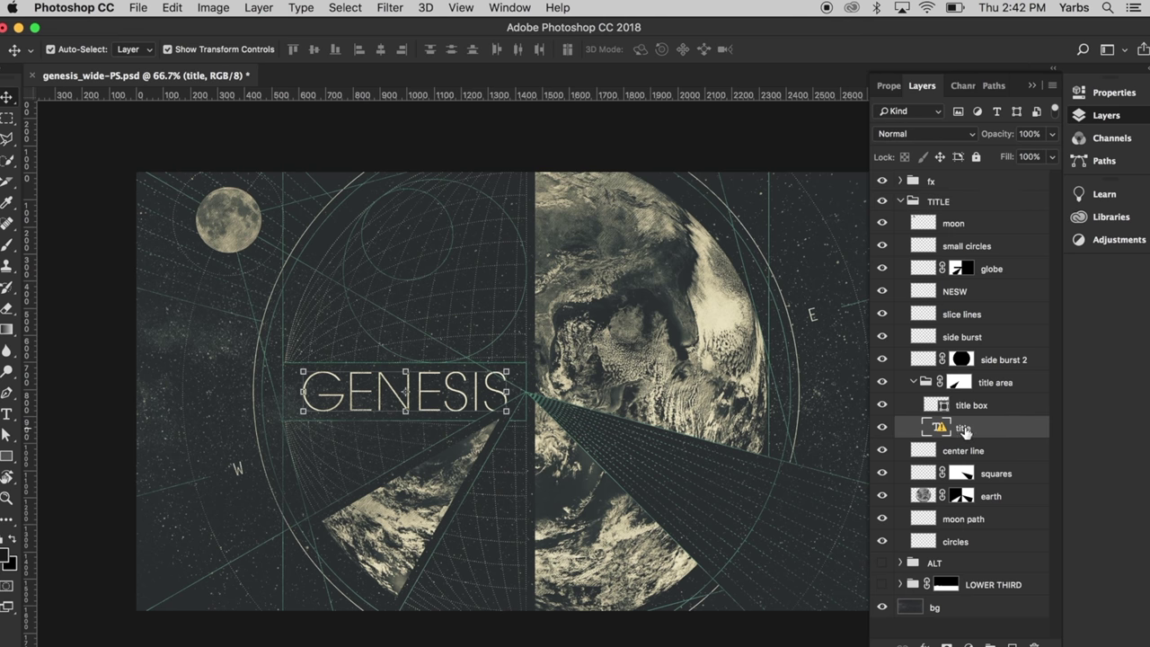
double_click(935, 425)
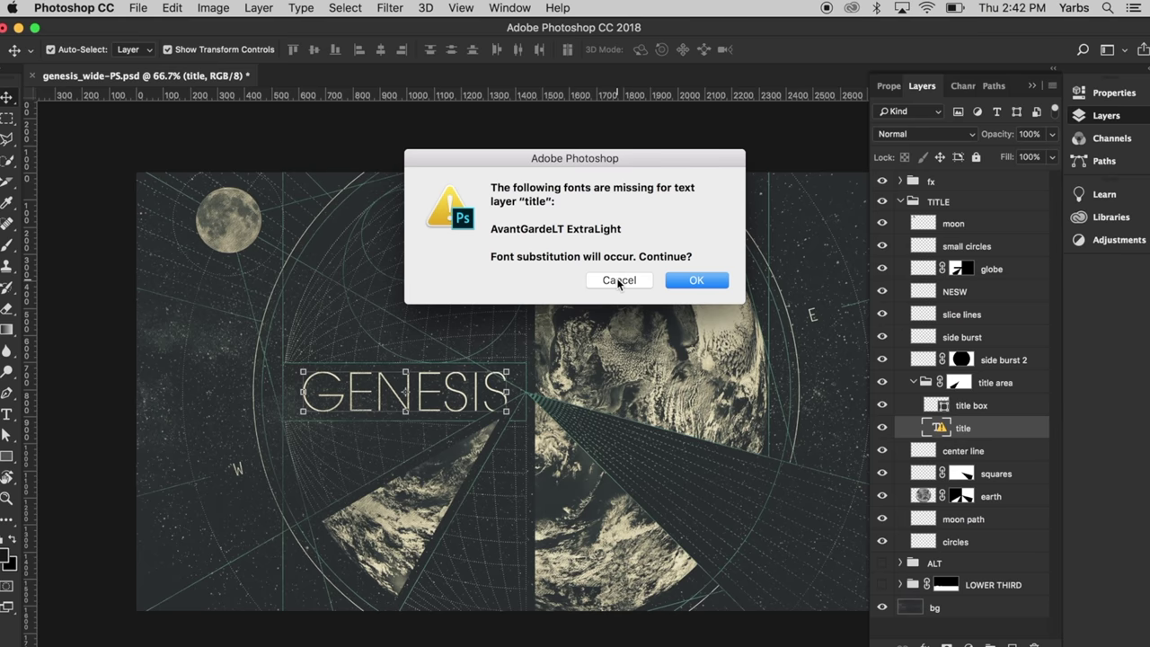
click(618, 280)
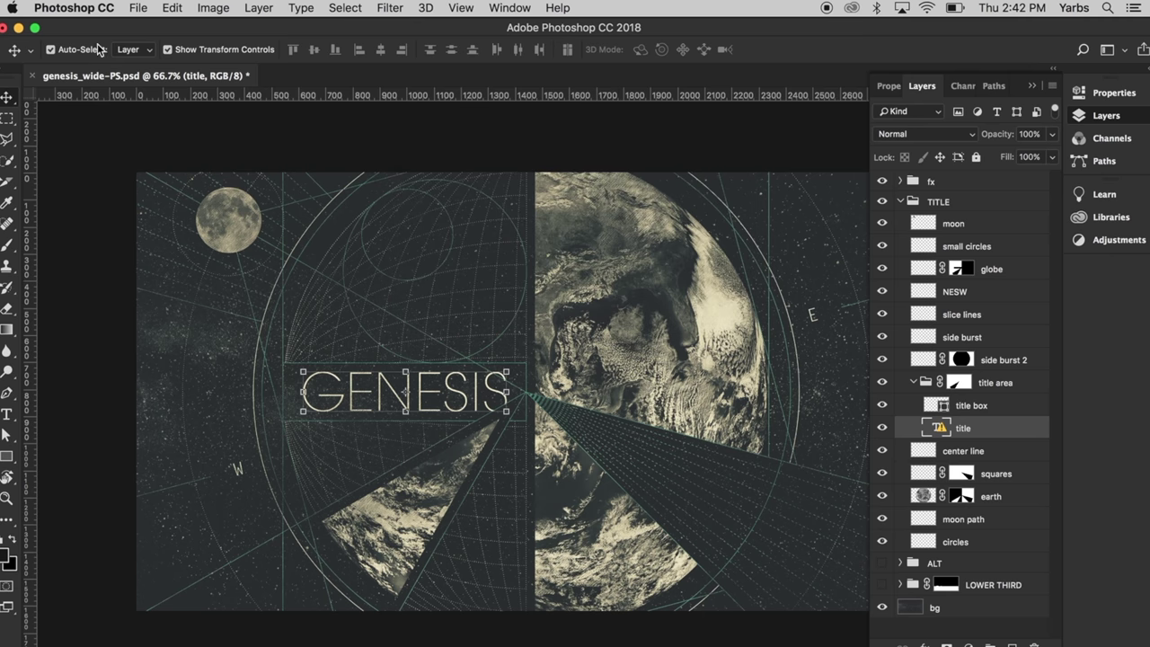
Replace the GENESIS title's missing AvantGardeLT font with Hiragino Sans W0 using Match Font
click(7, 120)
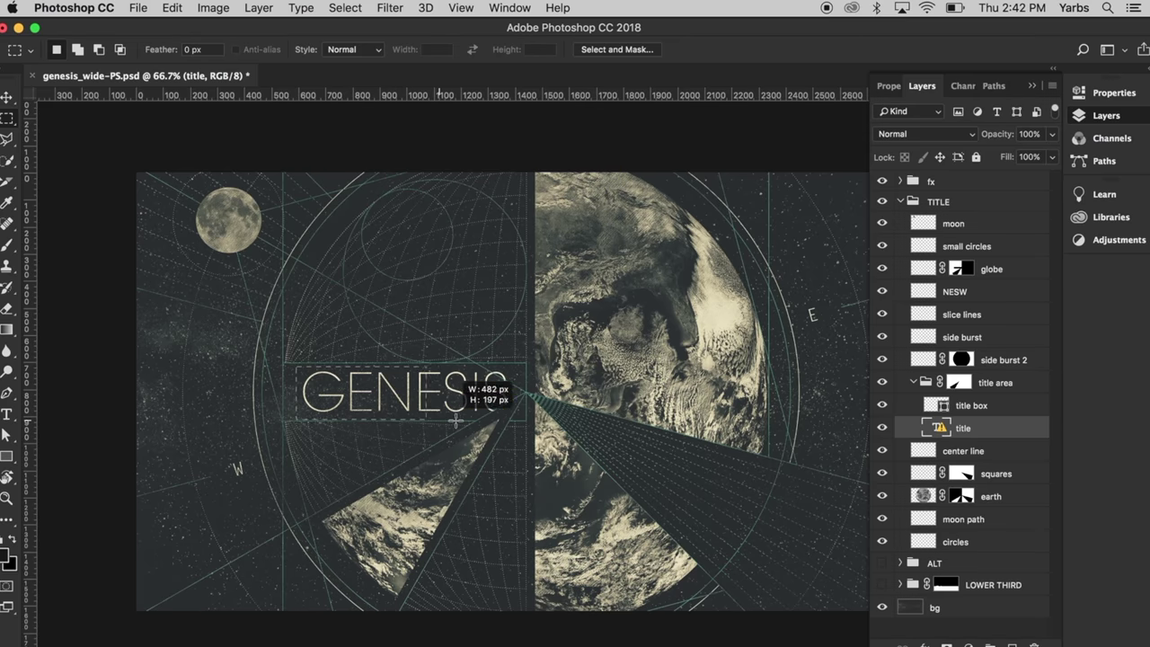
drag(456, 420, 516, 417)
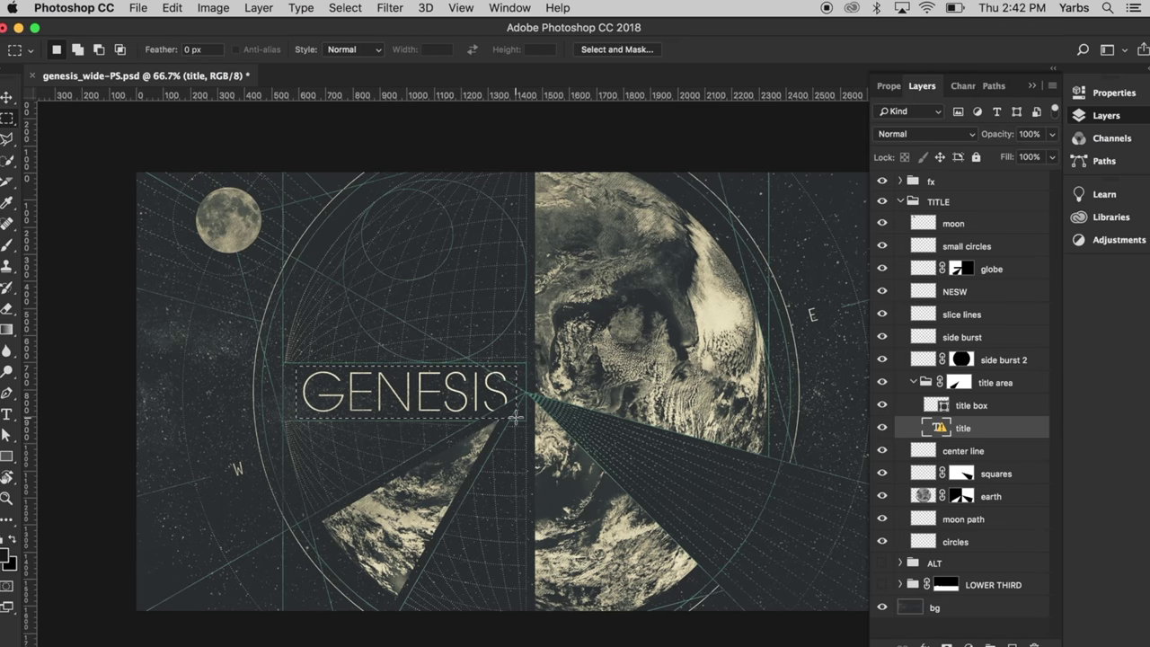
click(299, 8)
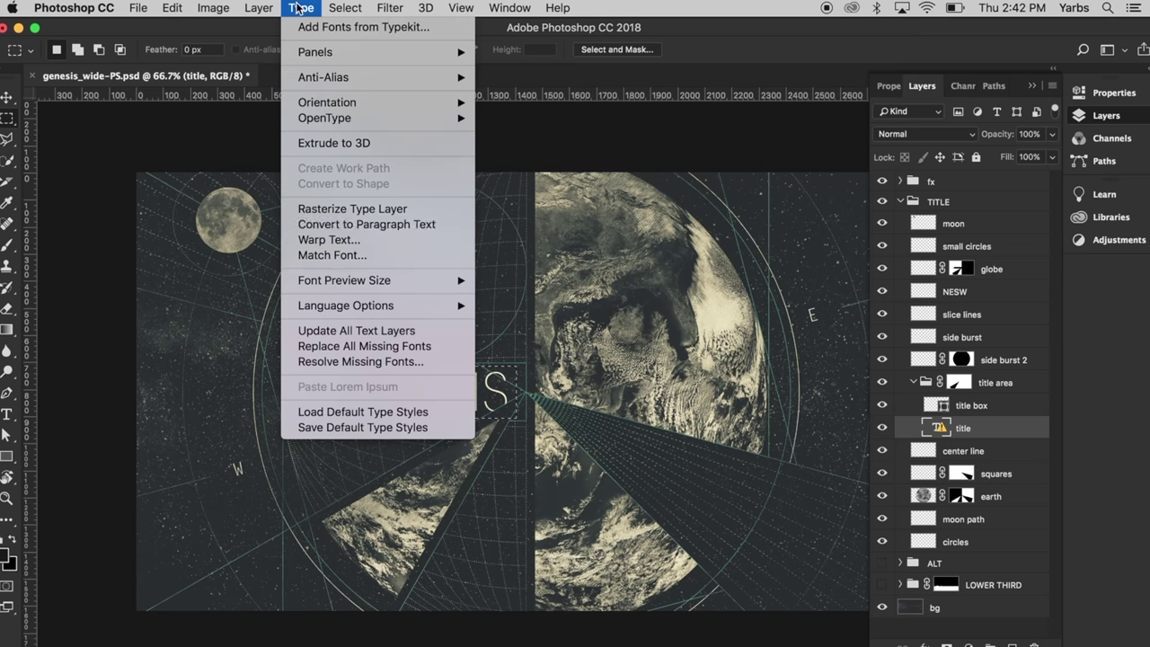
click(337, 255)
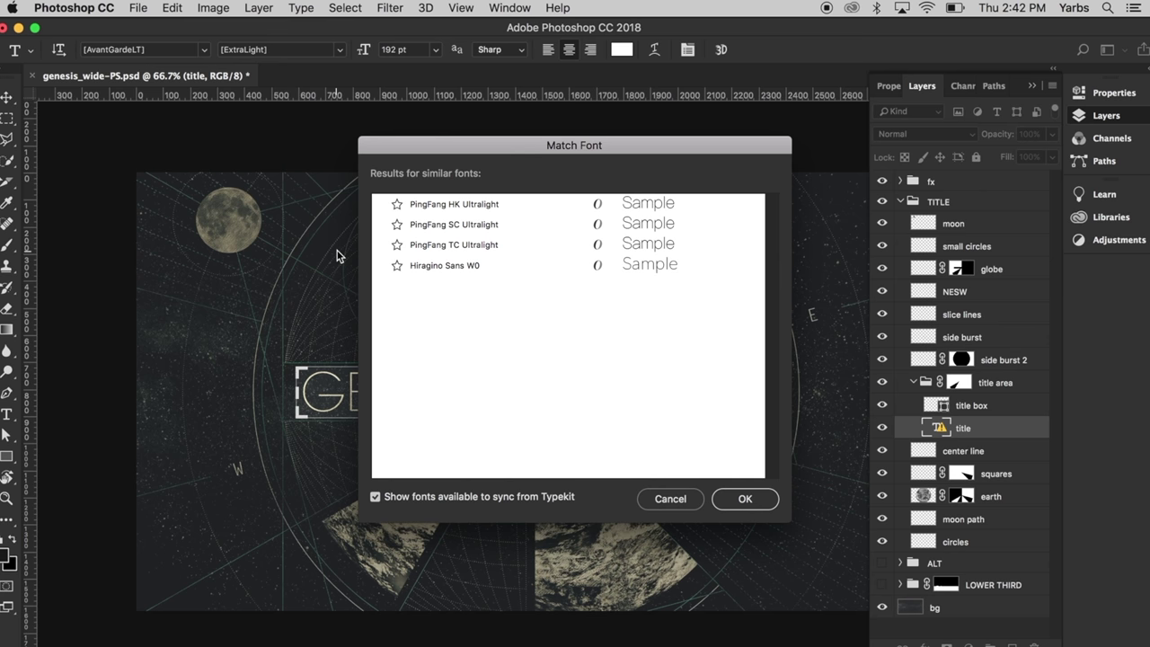
click(442, 264)
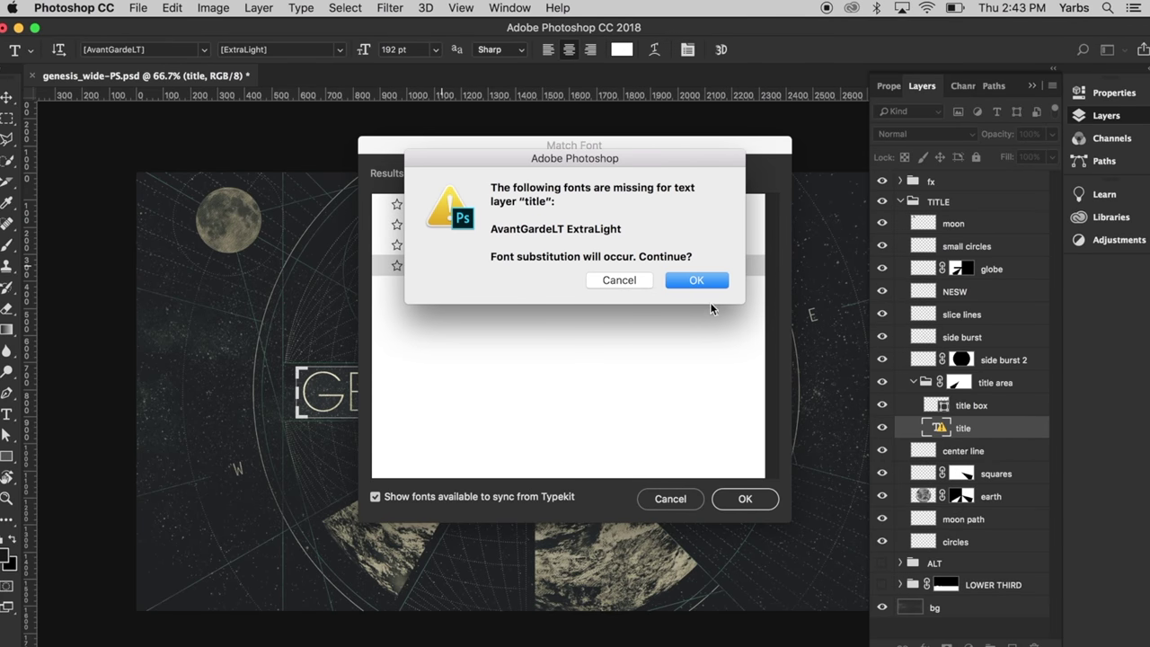
click(694, 282)
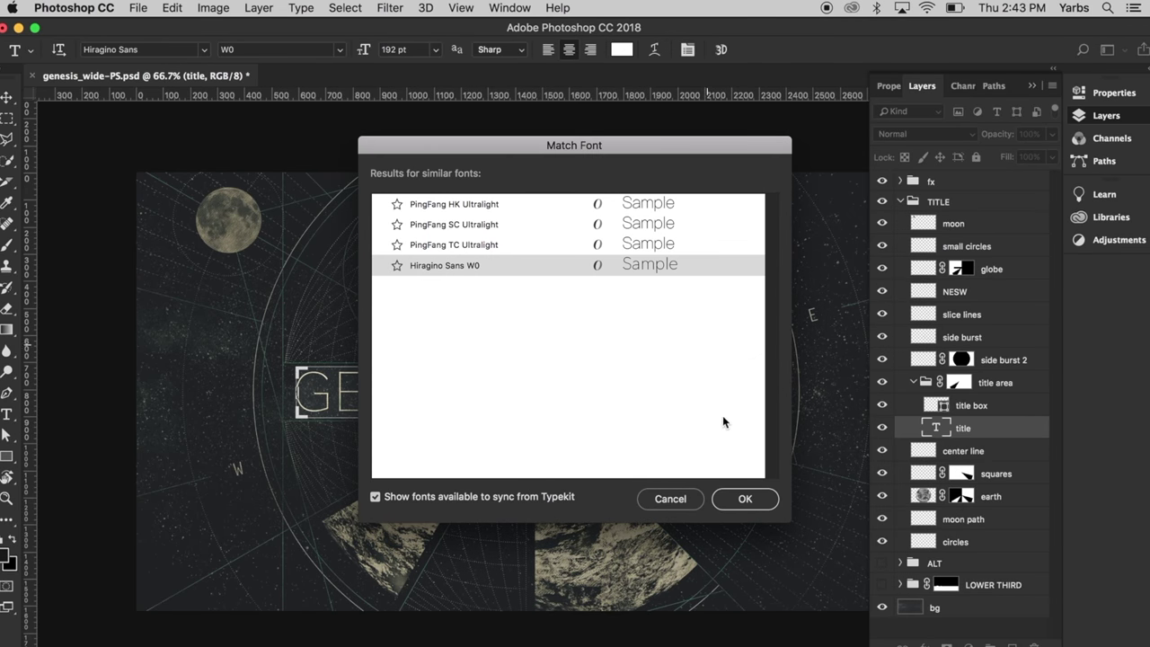
click(743, 499)
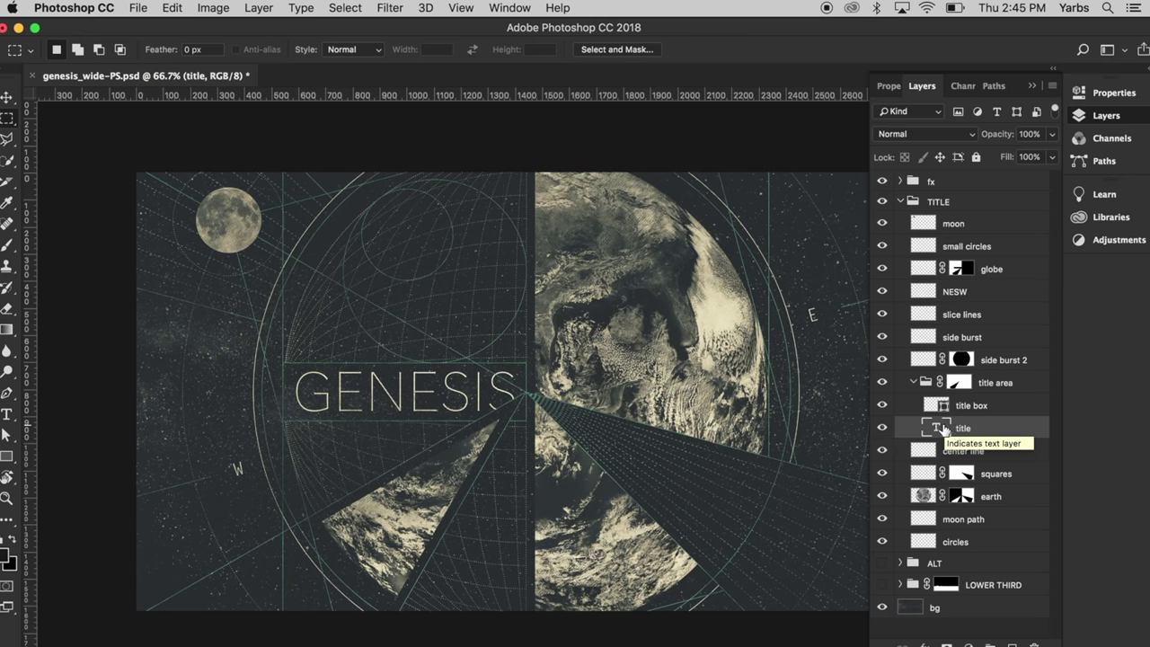
Retype the GENESIS title as CREATION and commit it
key(t)
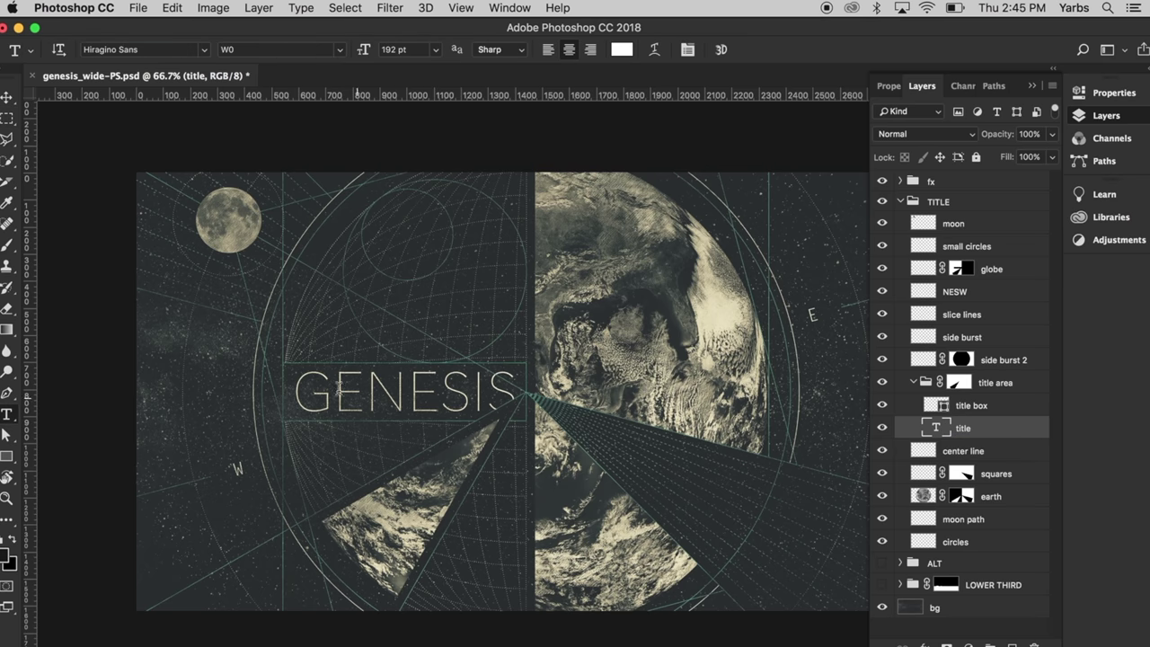
click(295, 391)
key(super+a)
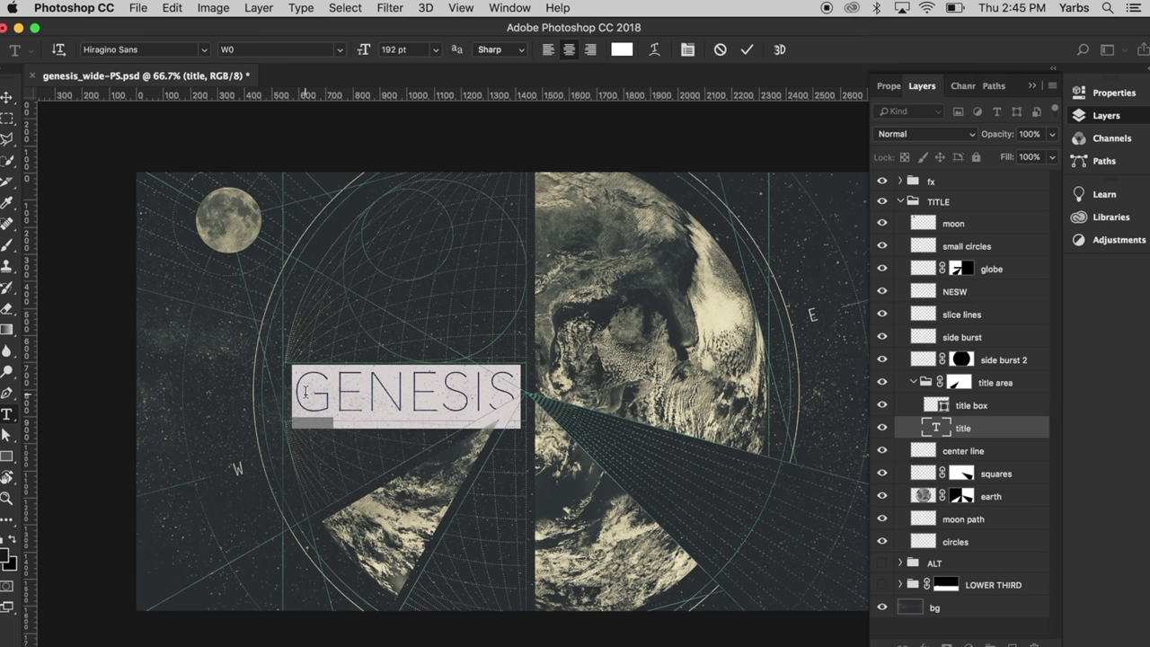
text(CREATION)
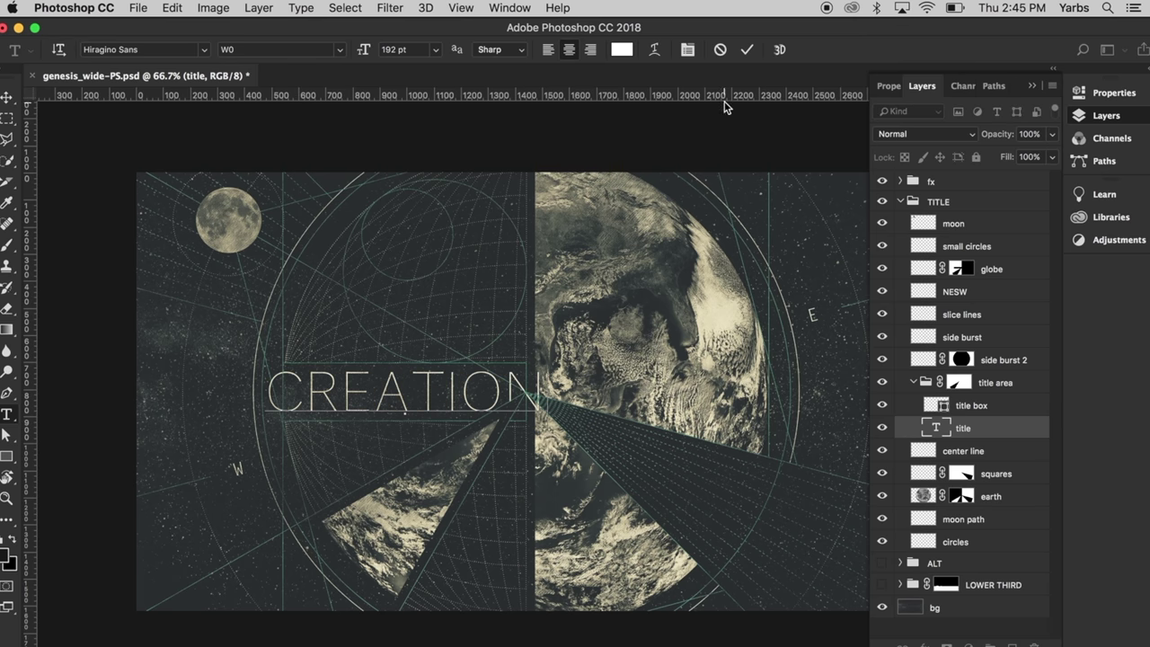
click(750, 51)
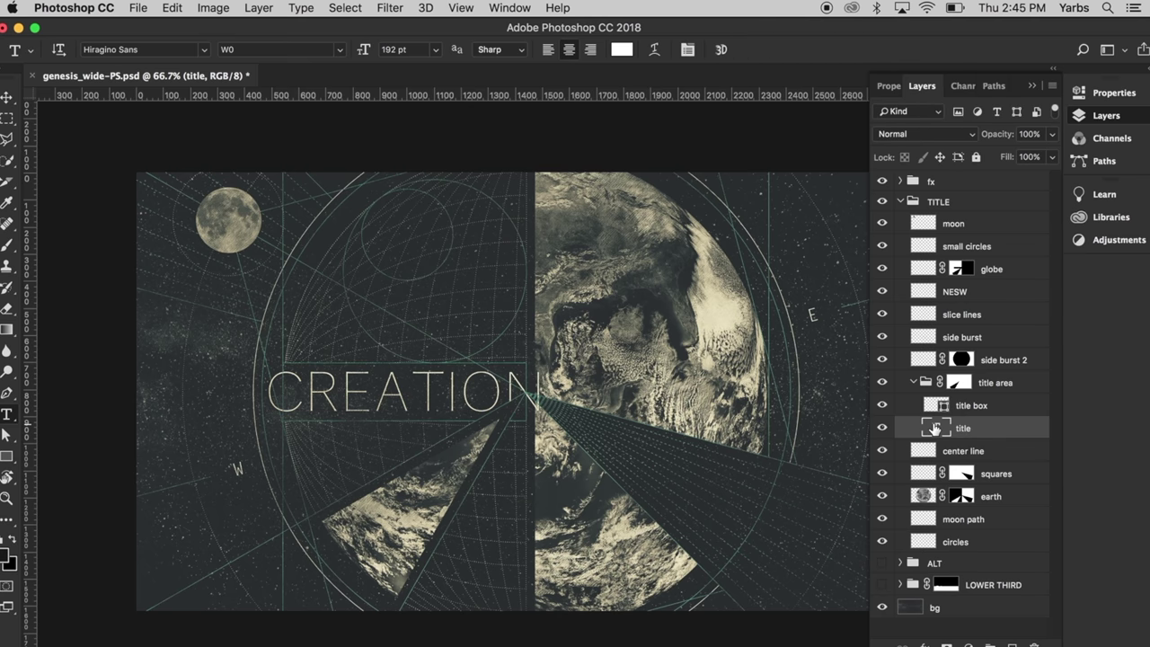
Scale the CREATION title down to about 97% to fit the title box
click(6, 101)
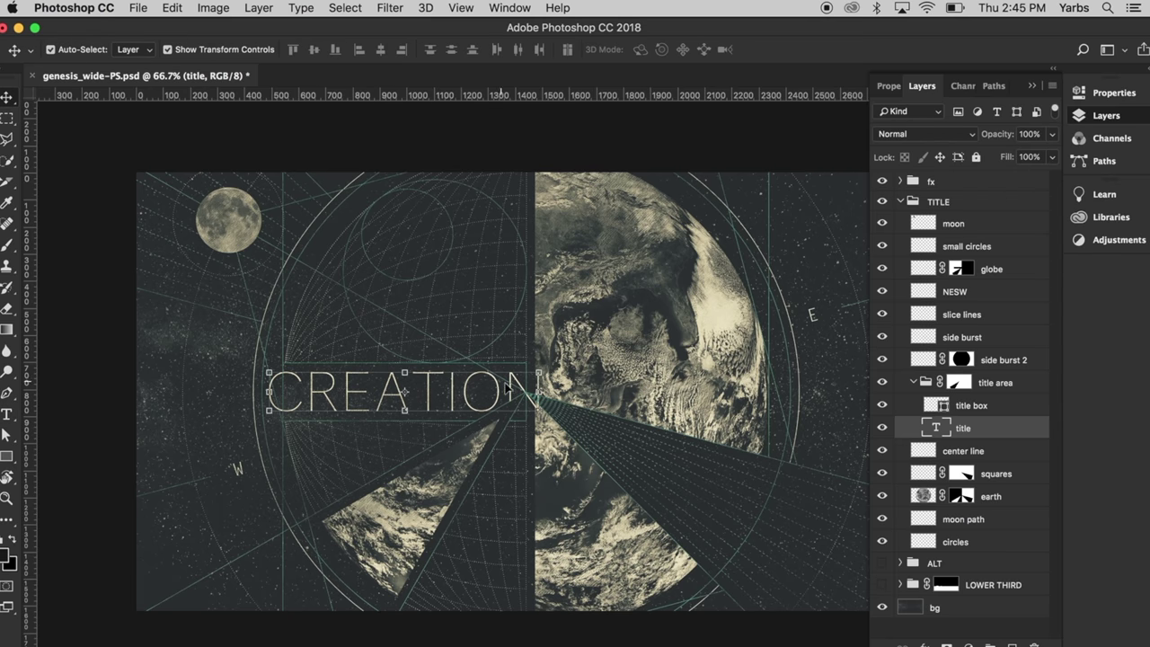
drag(539, 409, 468, 400)
key(Return)
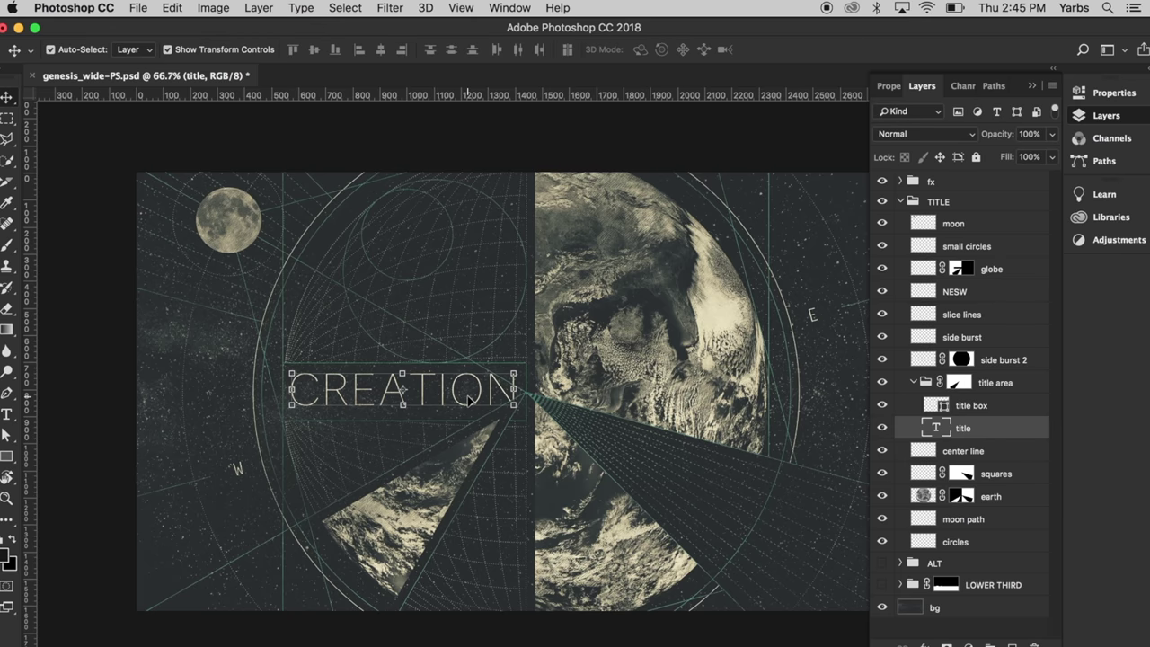
key(m)
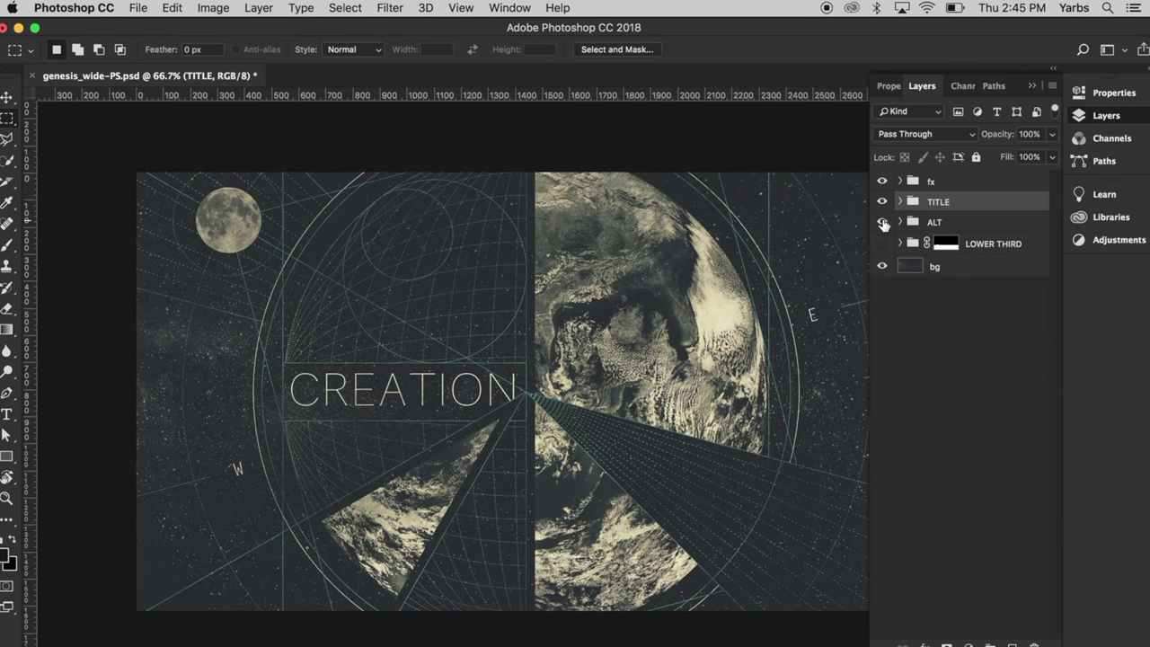
Hide the main TITLE layout and begin editing the ALT group's GENESIS title text
click(882, 202)
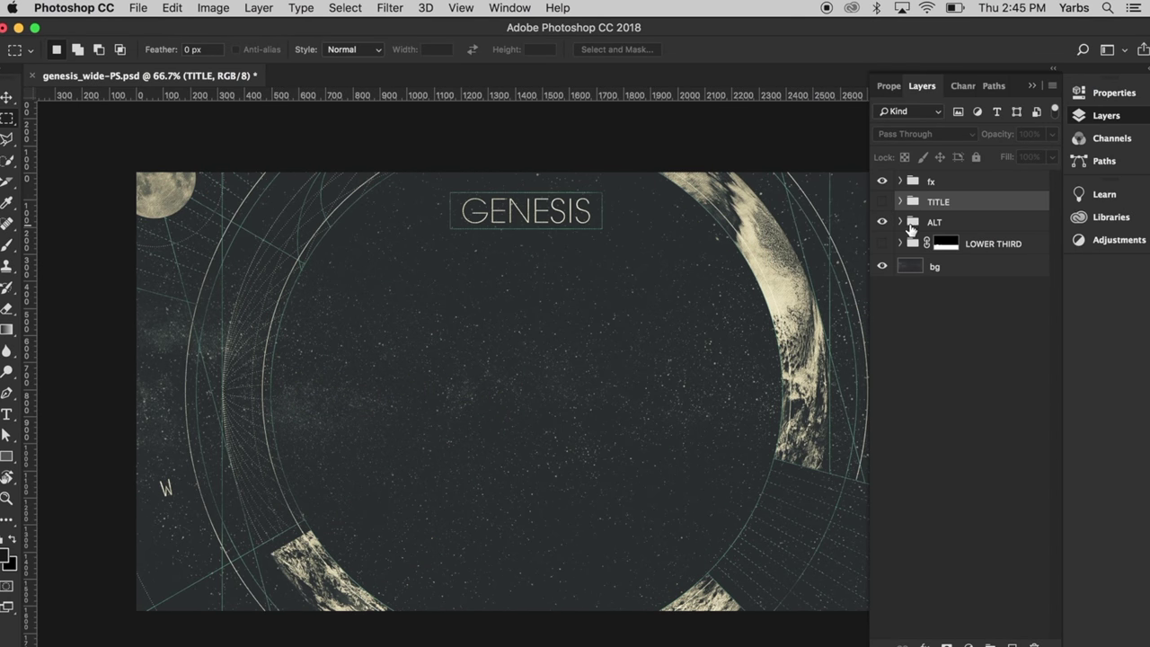
click(900, 222)
click(938, 471)
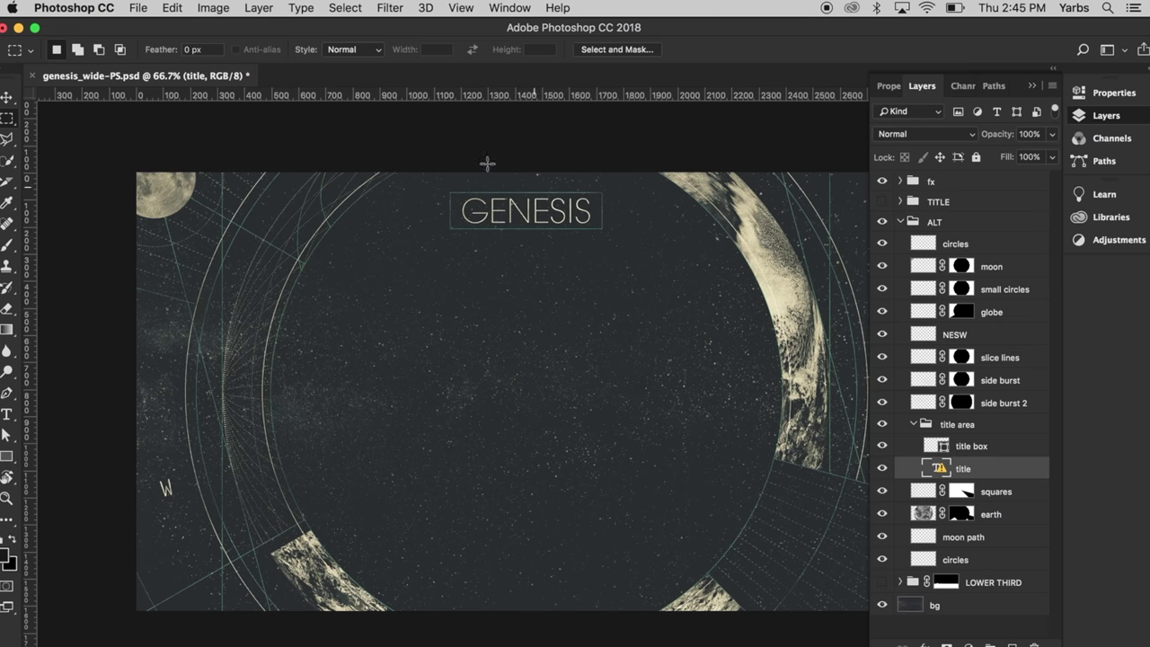
key(t)
click(463, 211)
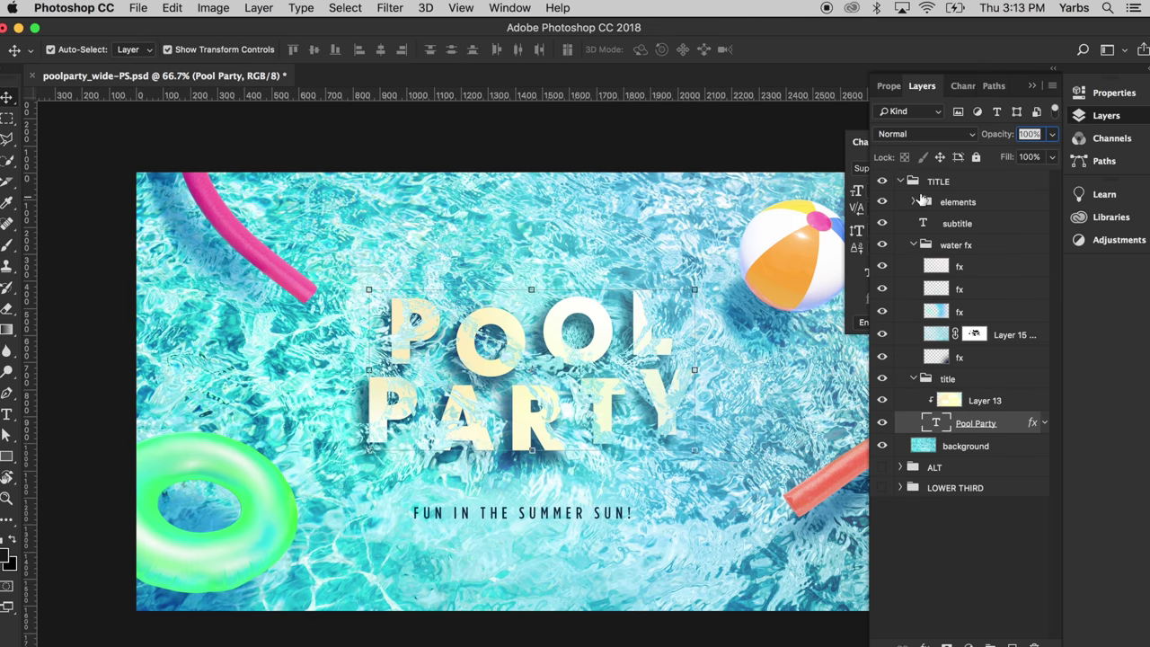
Collapse water fx and open the Pool Party title layer for text editing, highlight hidden
click(914, 245)
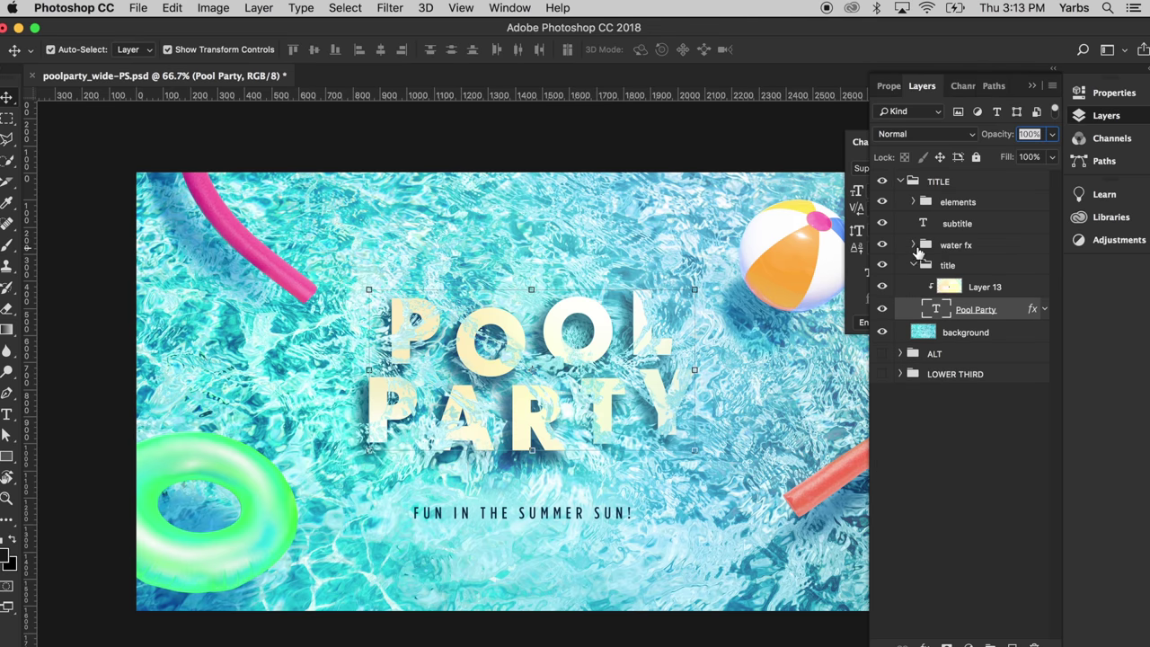
double_click(946, 310)
key(super+h)
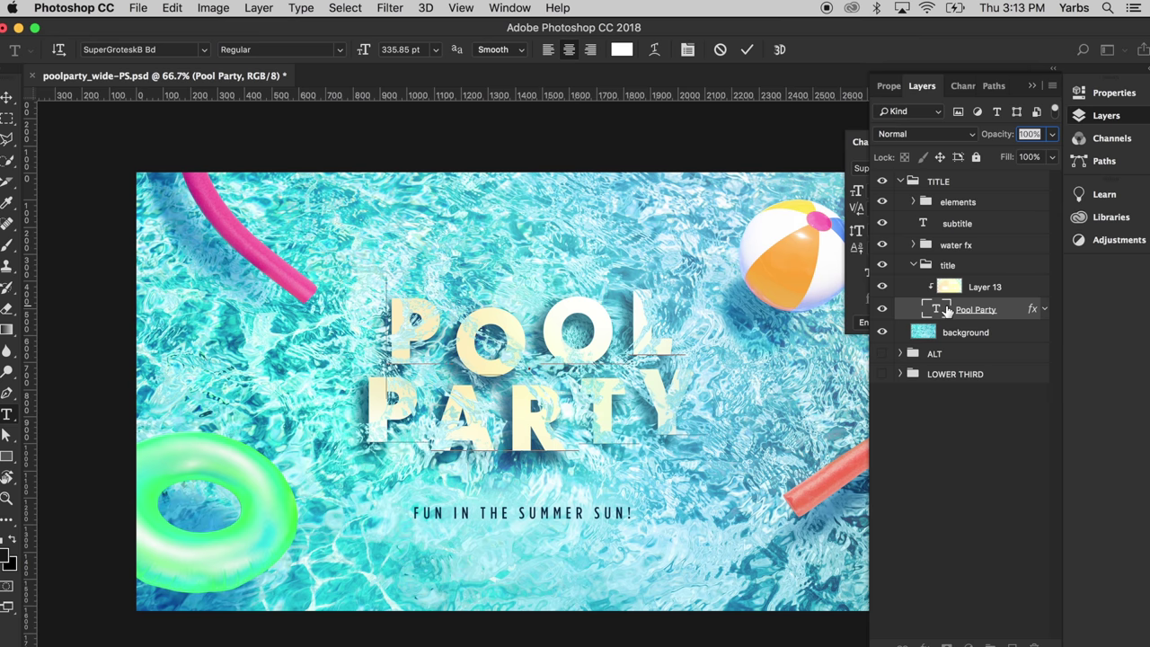
Overtype POOL letter by letter so the first line reads SUMMER
text(S)
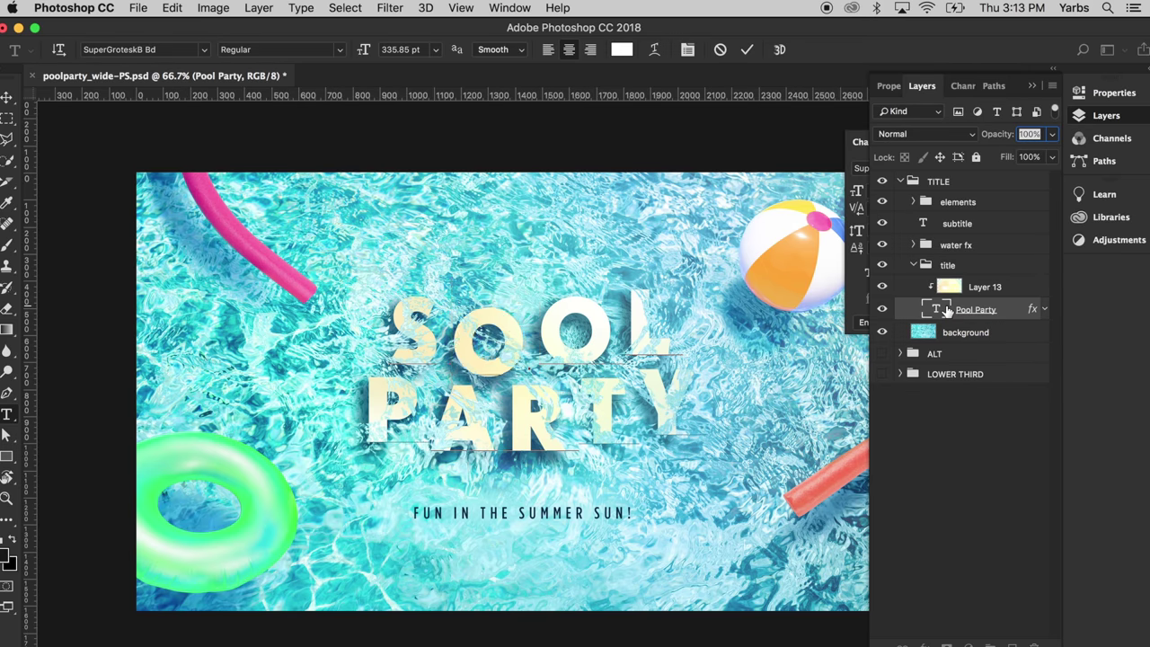
key(shift+Right)
text(U)
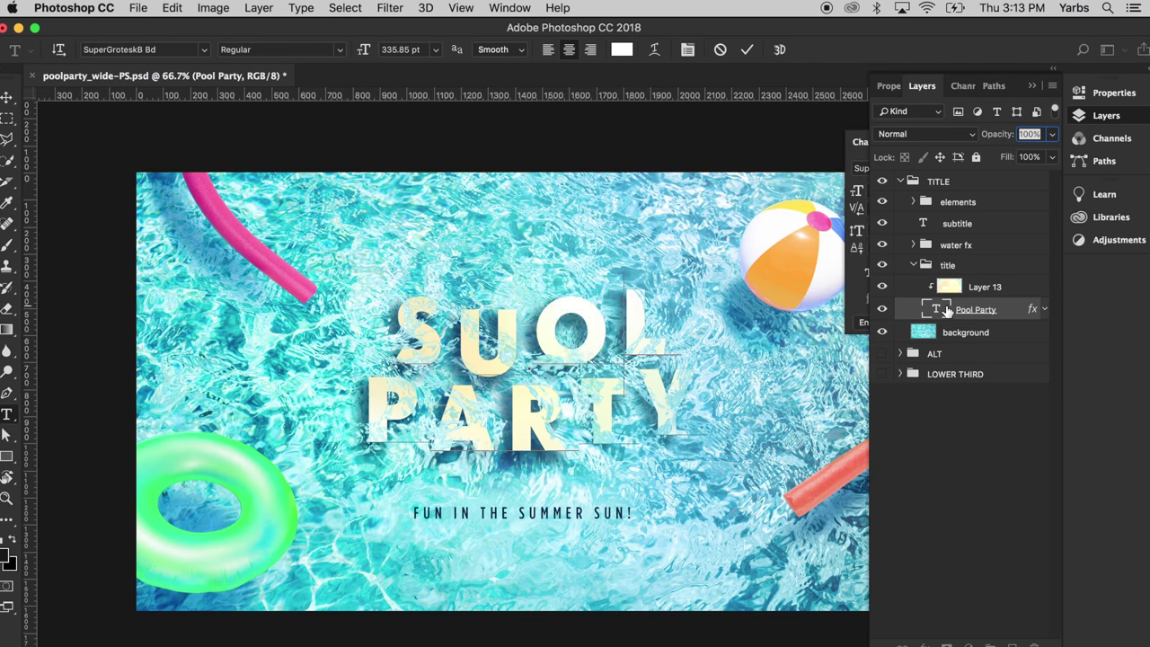
key(shift+Right)
text(M)
key(shift+Right)
text(M)
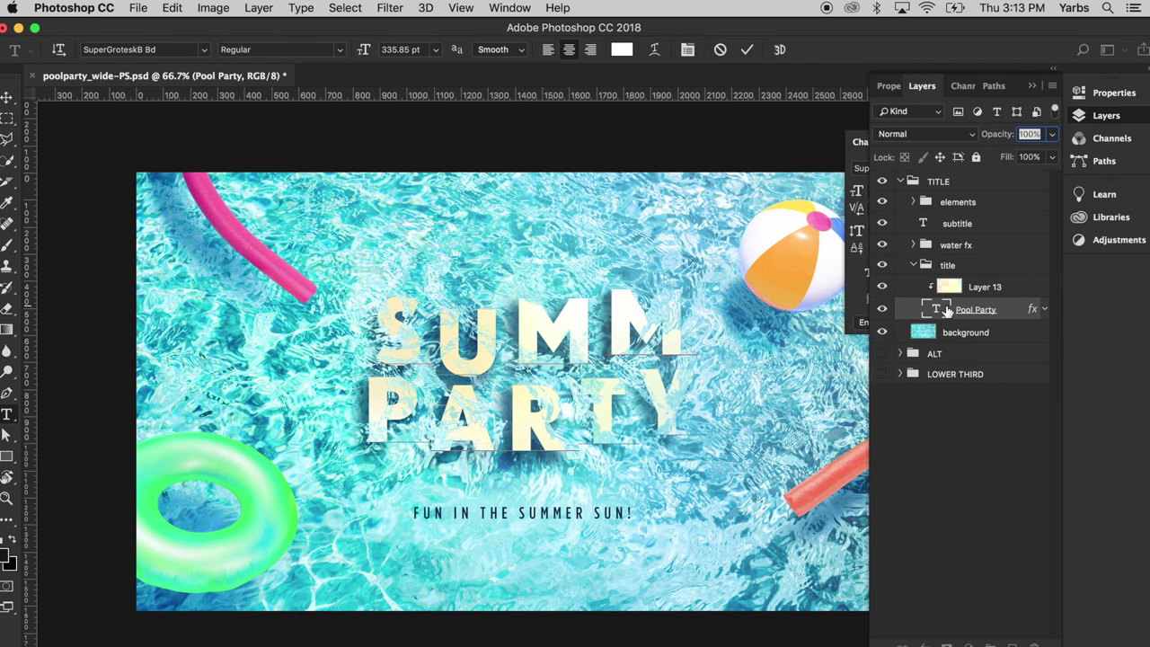
text(ER)
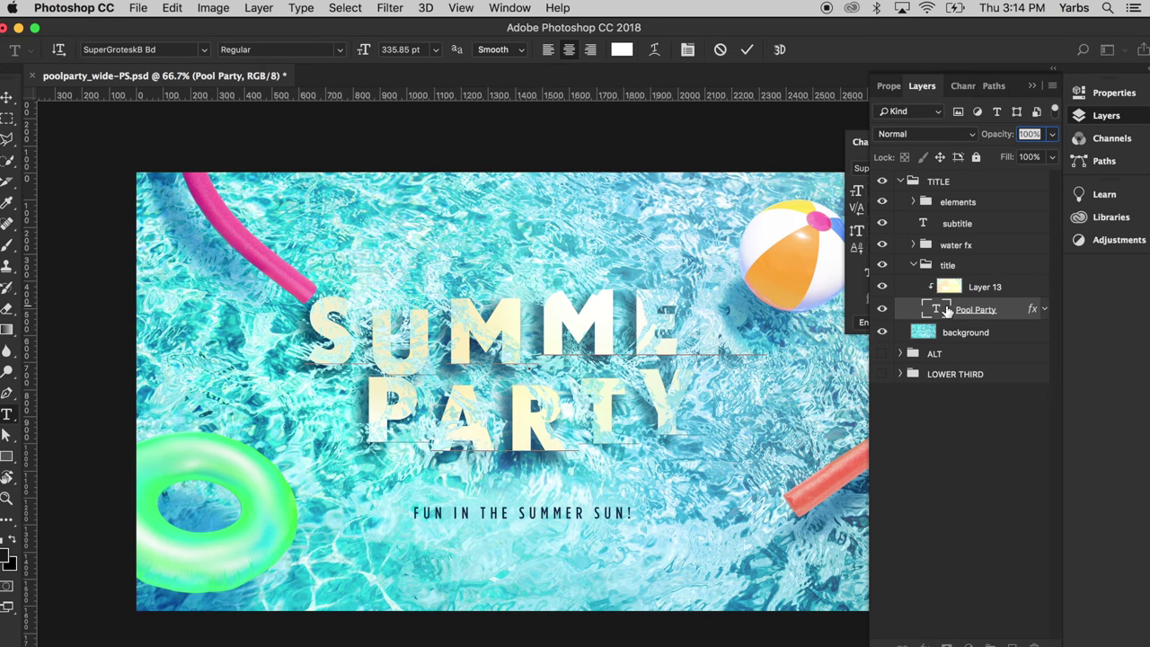
key(shift+Left)
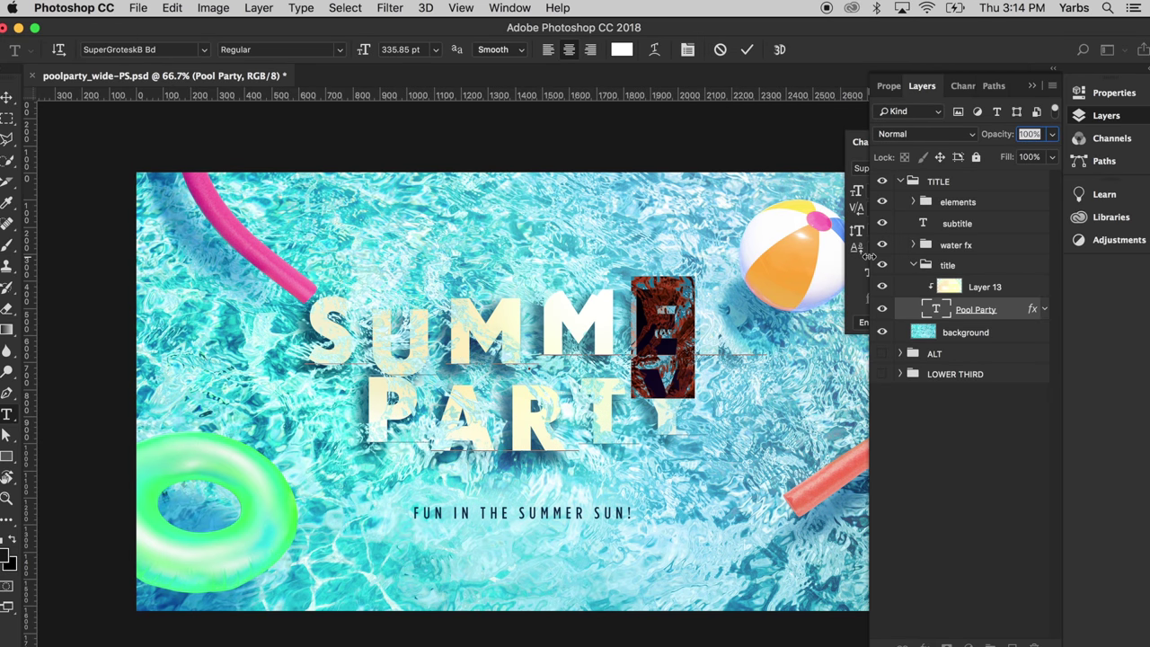
Give SUMMER's last letter a 30.81 pt baseline shift in the Character panel
click(1031, 86)
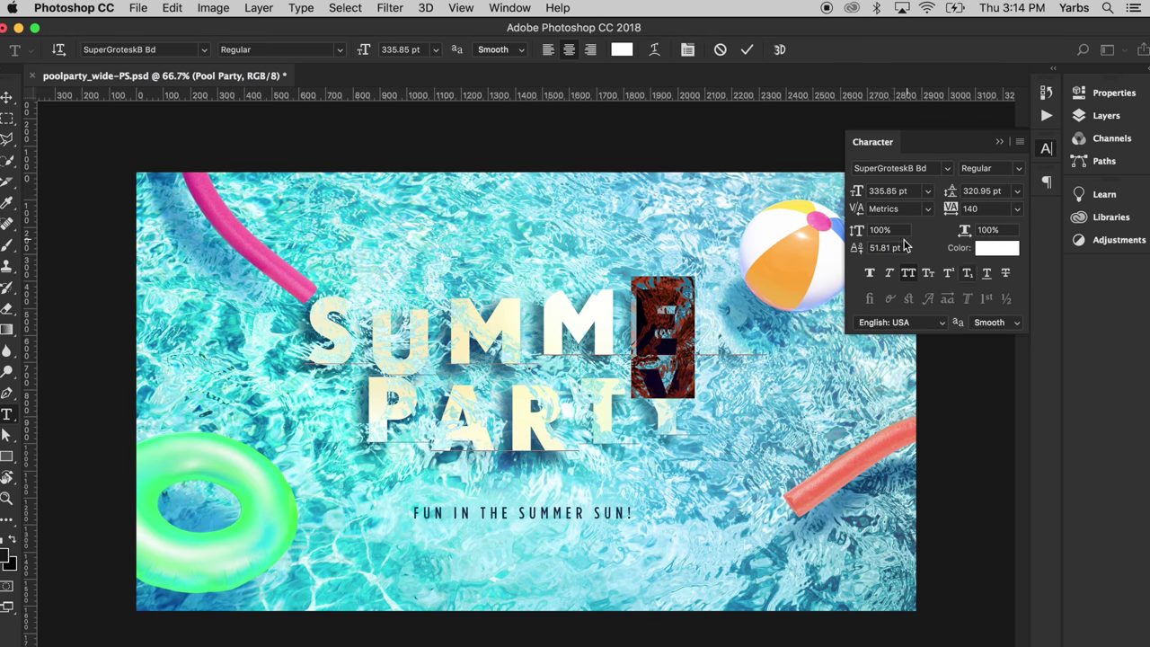
click(898, 248)
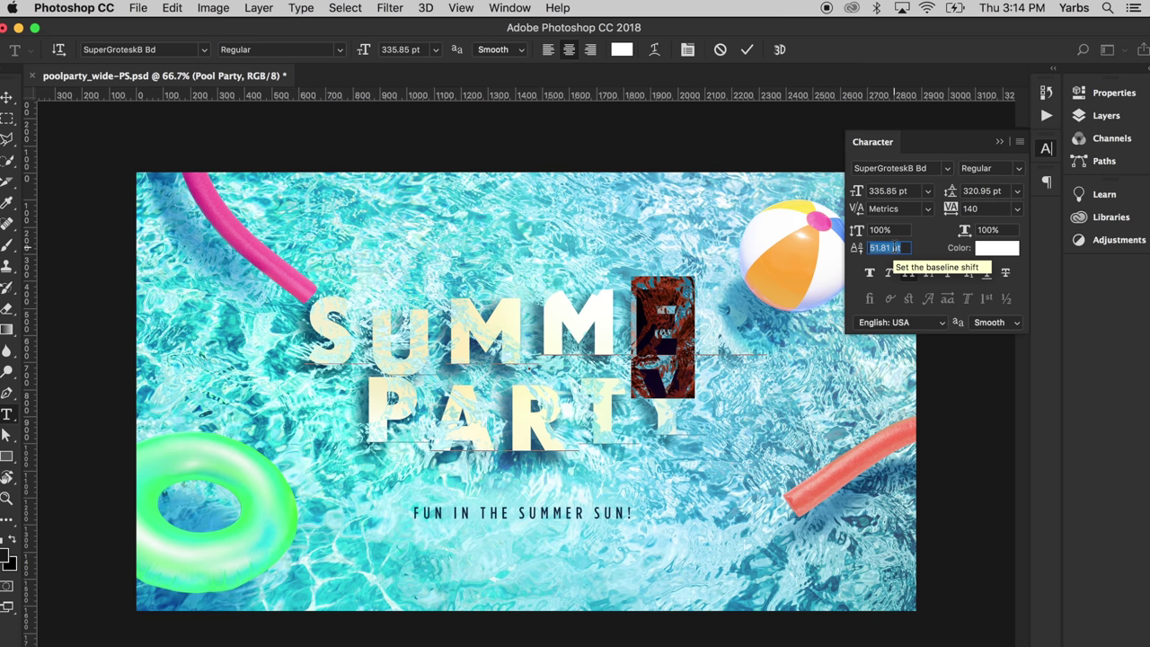
key(shift+Down)
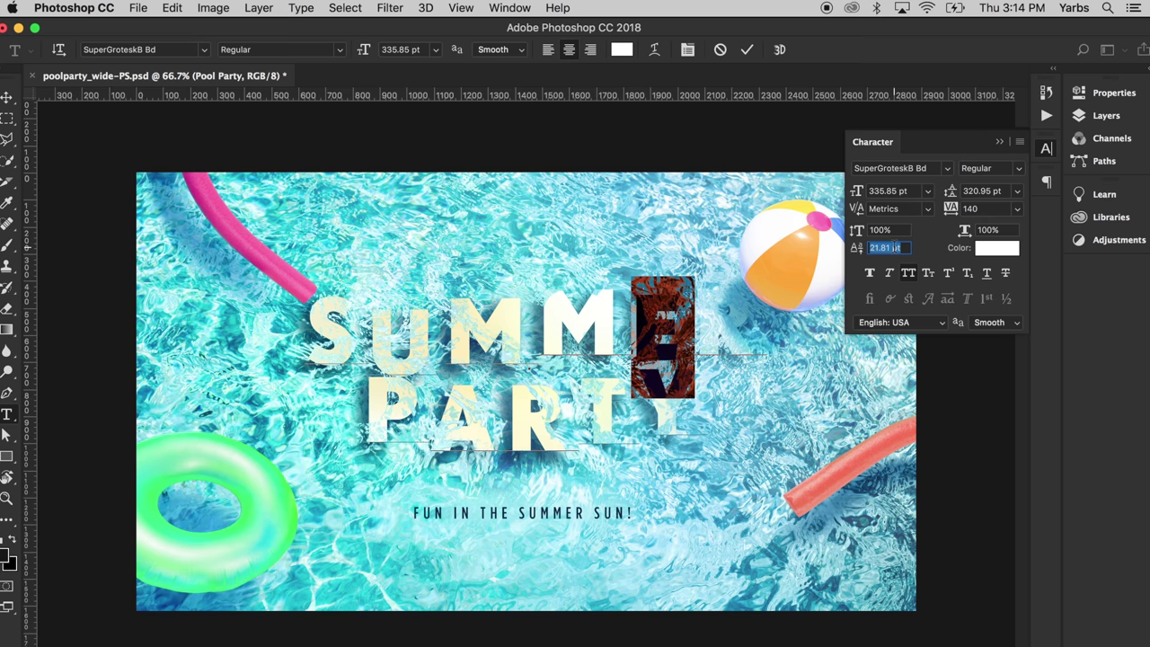
key(shift+Down)
key(Down)
key(Down)
key(Down)
key(Down)
key(Down)
key(Down)
key(Down)
key(Down)
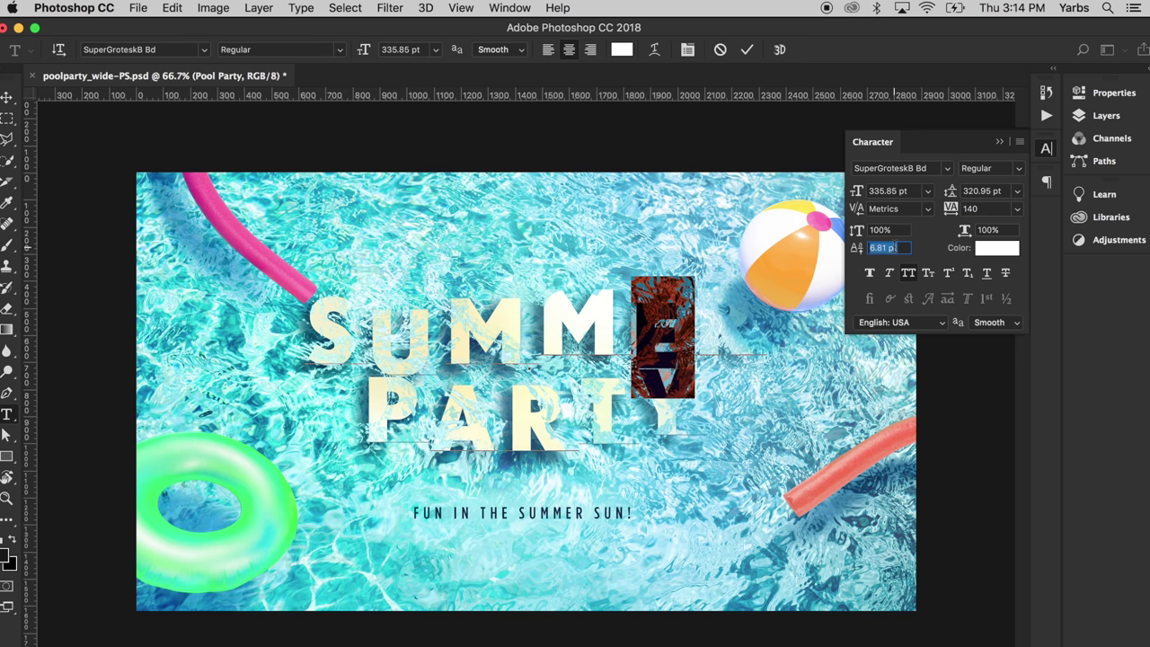
key(Return)
key(super+z)
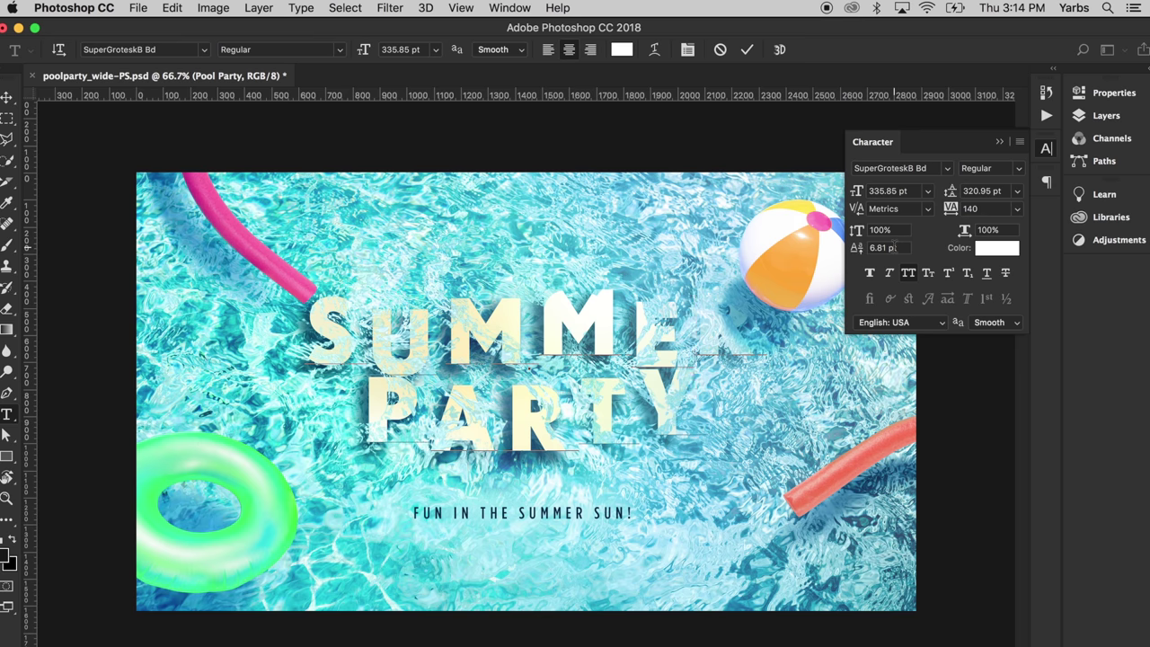
click(890, 248)
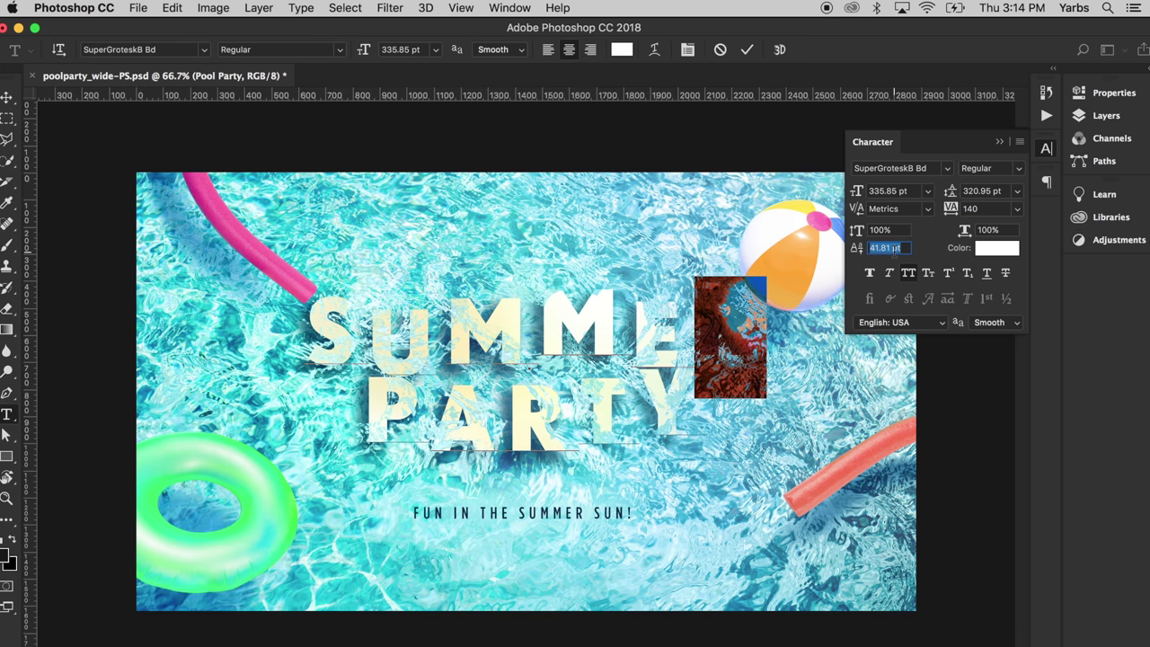
key(Down)
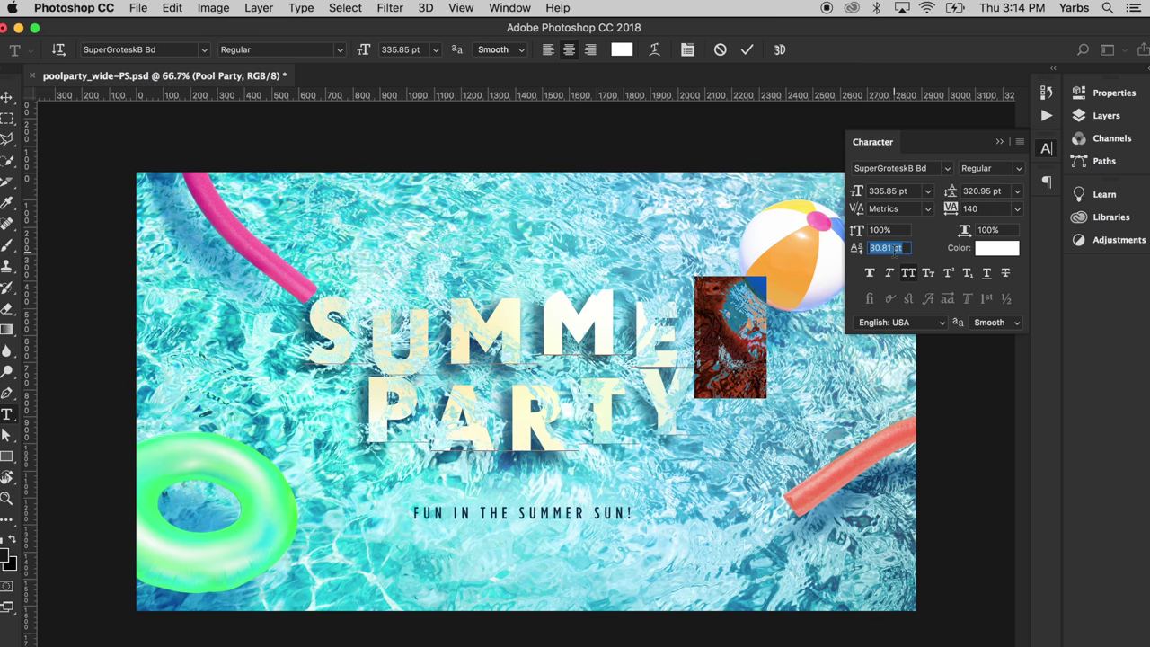
key(Return)
Overtype PARTY letter by letter so the second line reads GAMES
click(1004, 141)
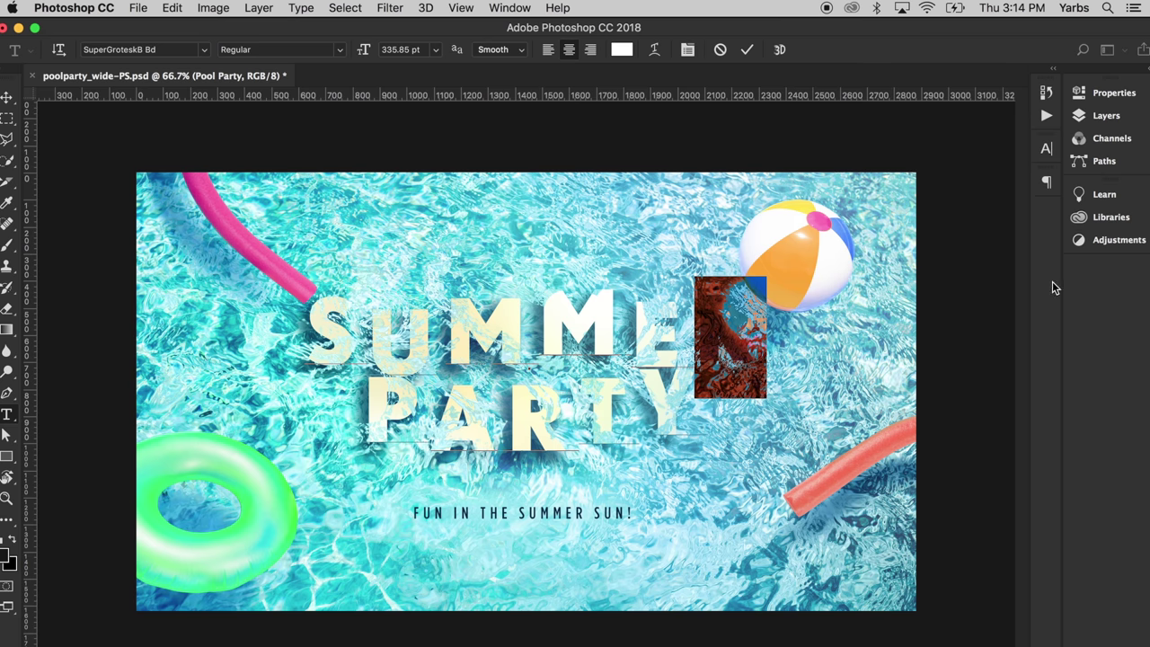
click(365, 400)
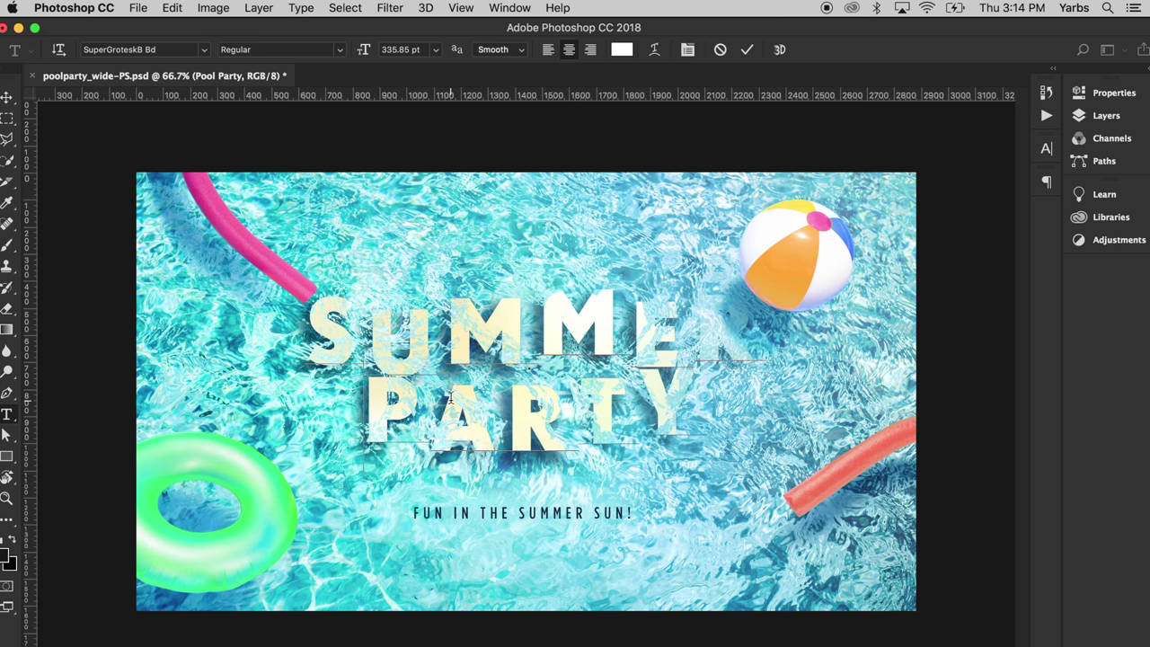
key(shift+Right)
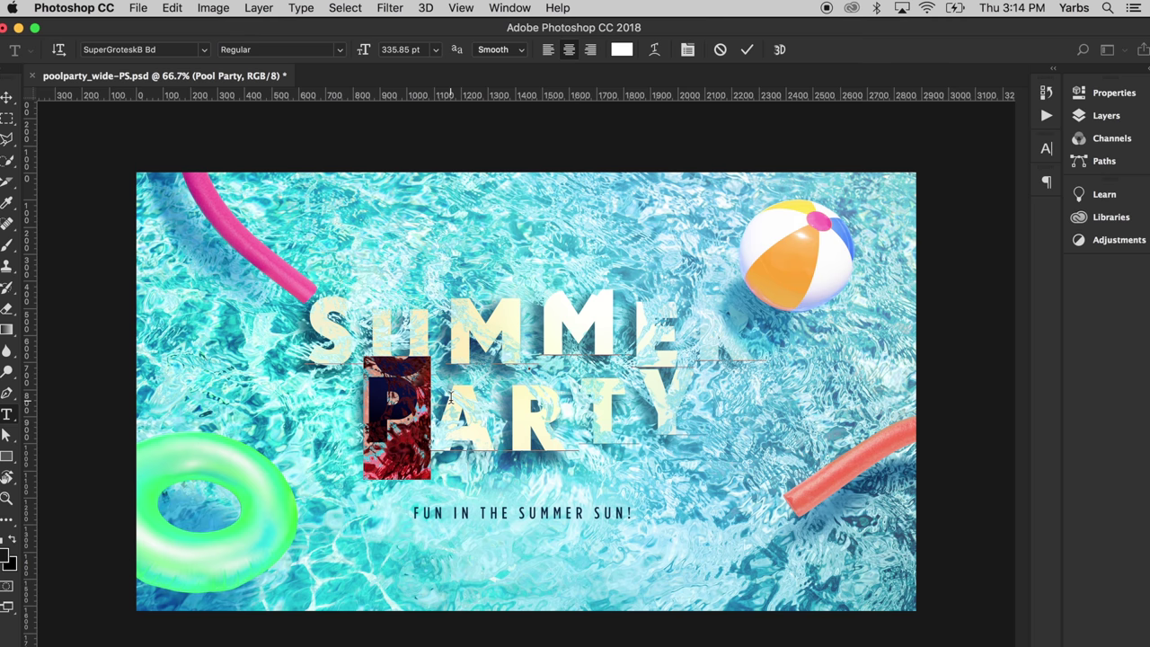
text(G)
key(Right)
key(shift+Right)
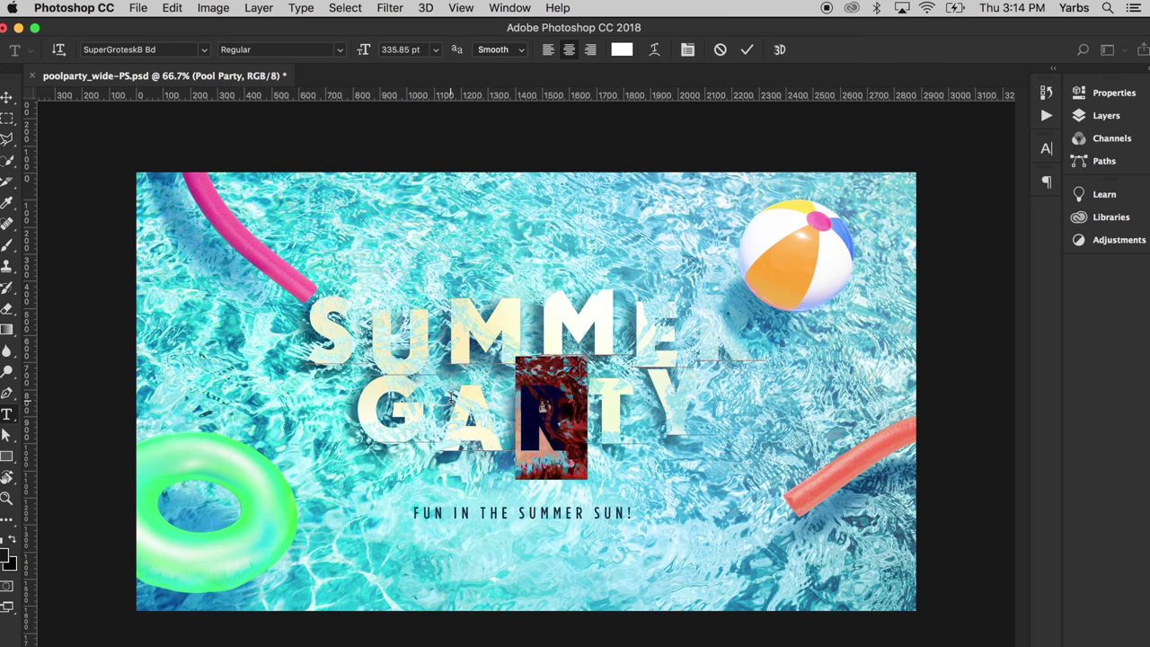
text(M)
key(shift+Right)
key(Right)
key(BackSpace)
text(E)
key(shift+Right)
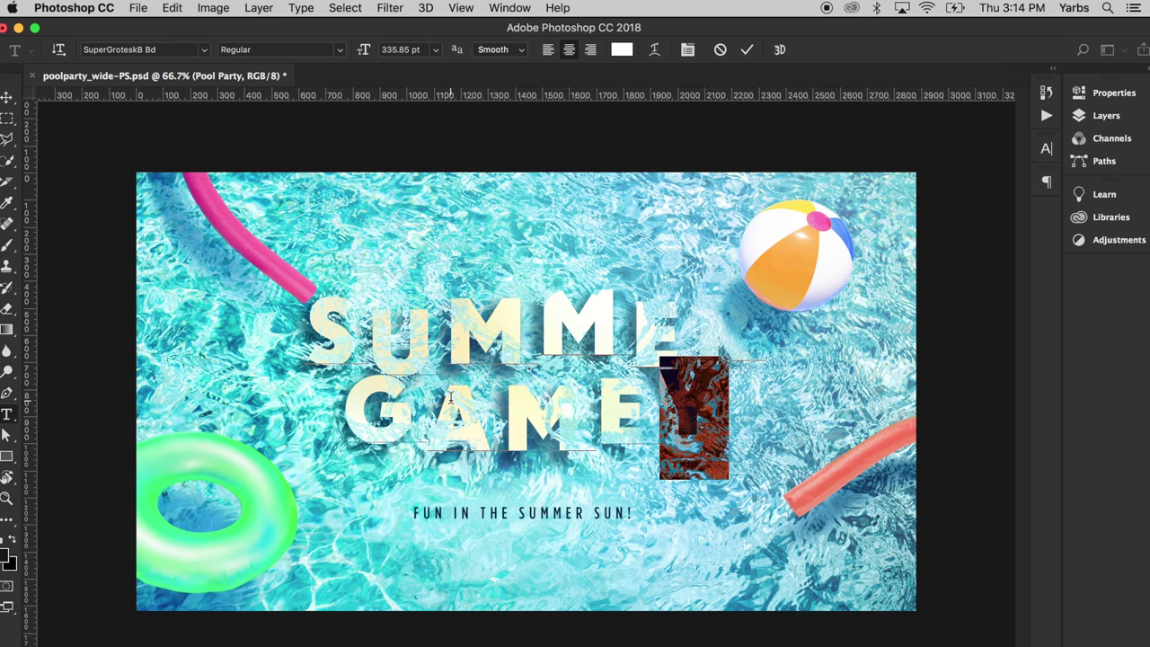
key(Right)
key(BackSpace)
text(S)
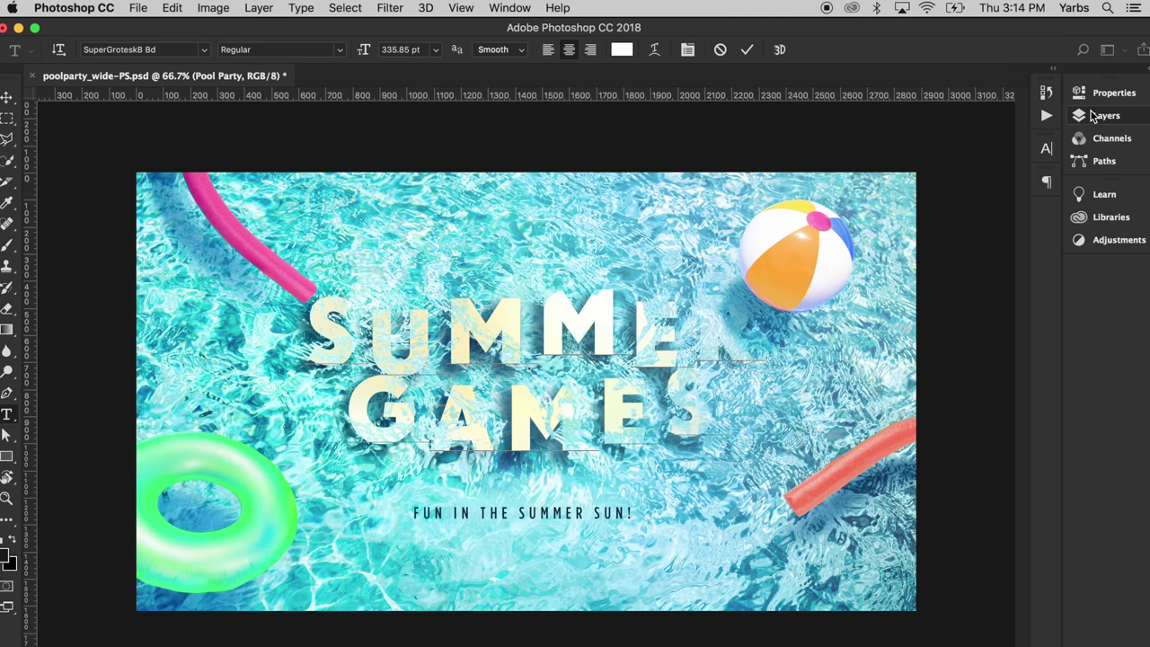
Commit SUMMER GAMES, then target Layer 15 copy's mask in water fx with the Brush
click(747, 50)
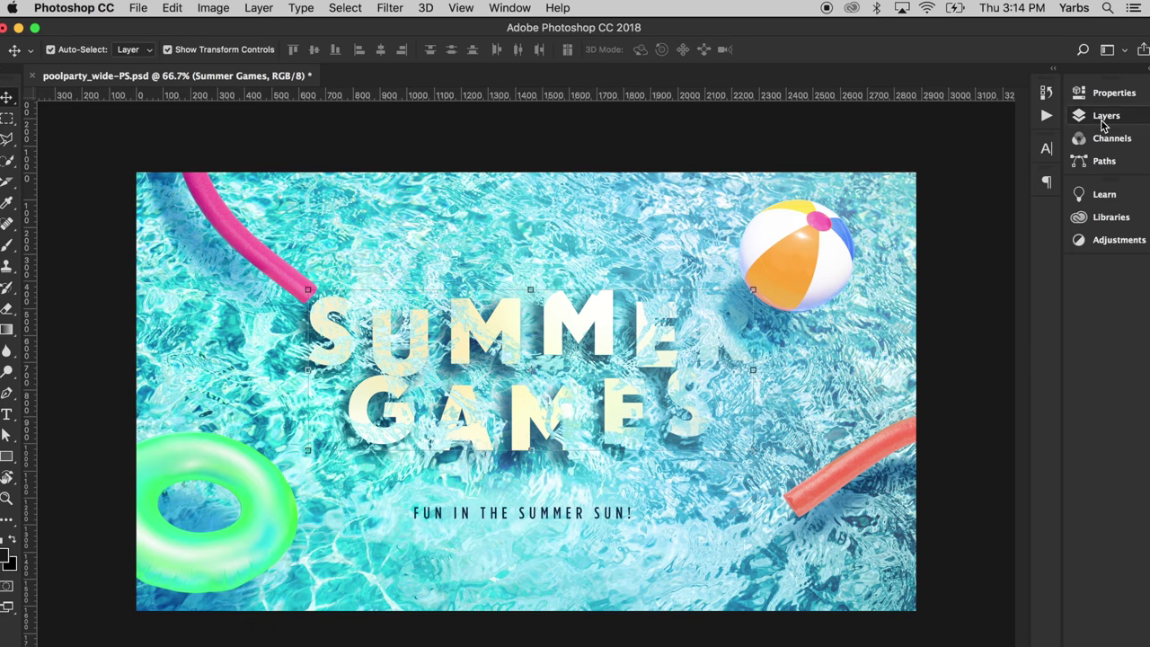
click(1105, 120)
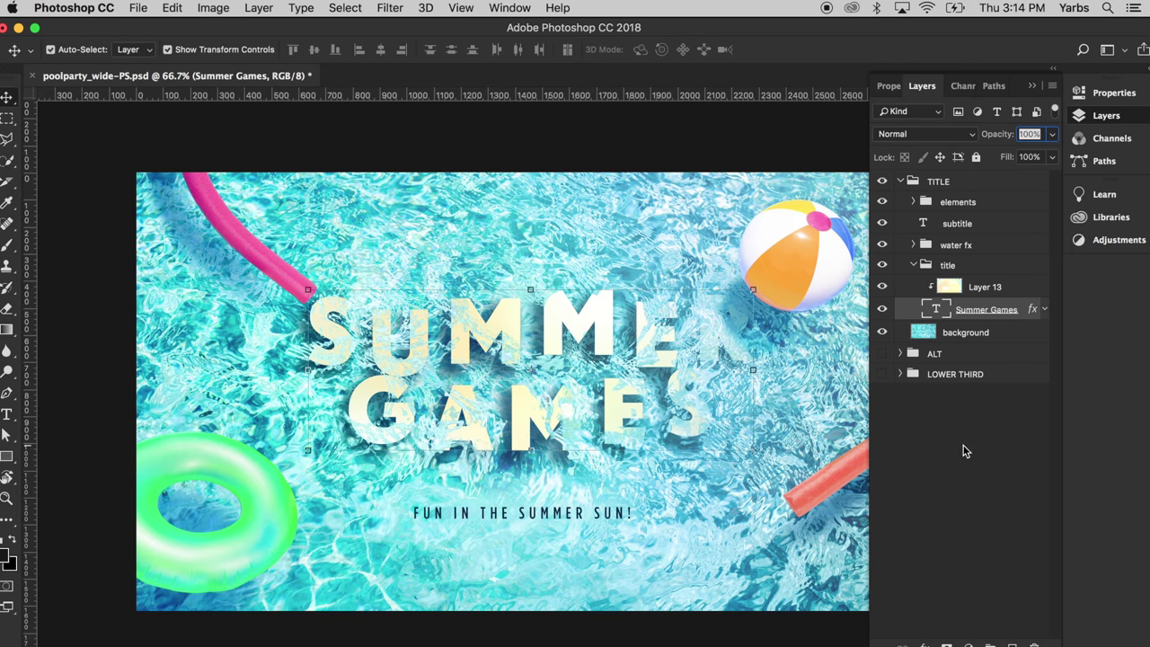
click(914, 266)
click(914, 244)
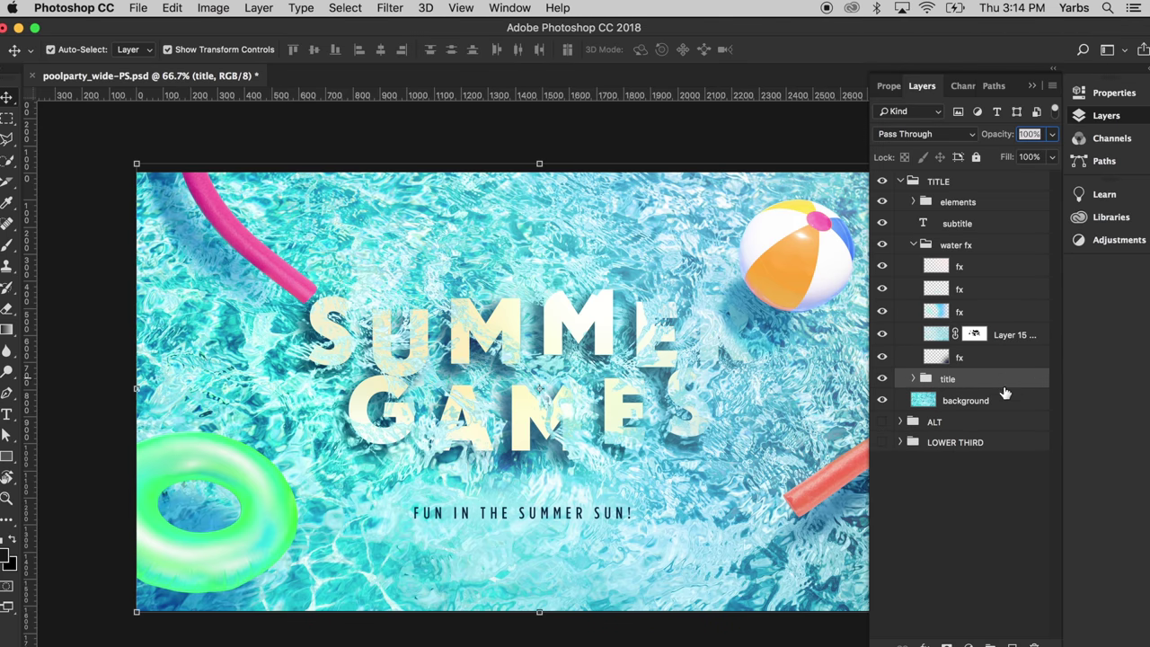
click(975, 338)
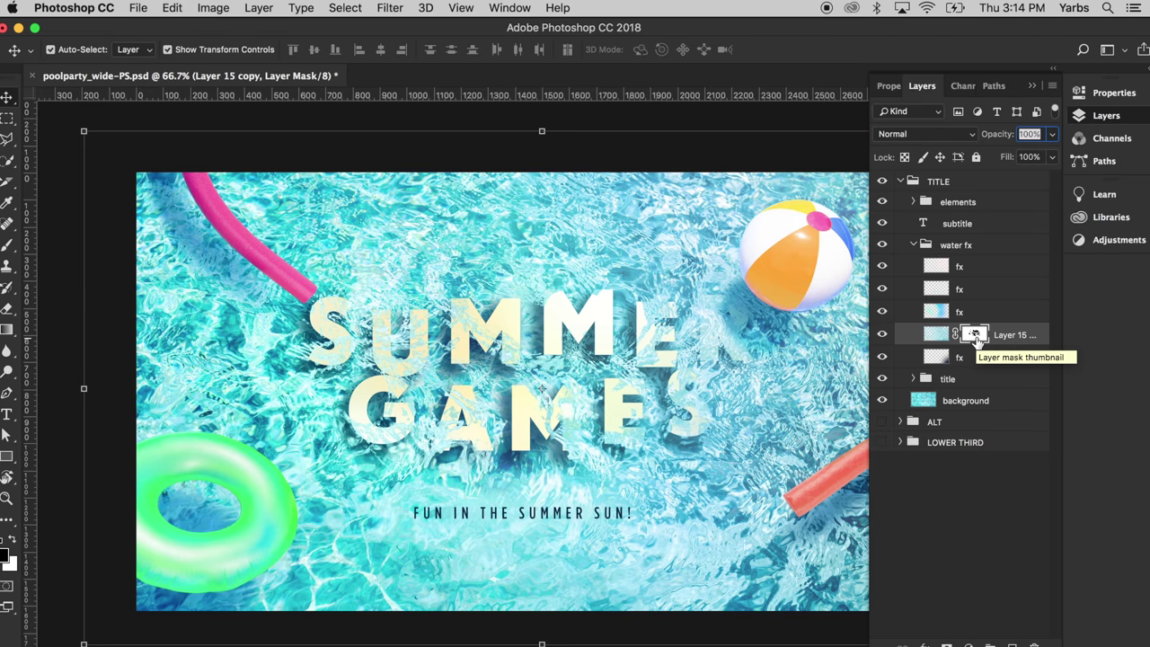
key(b)
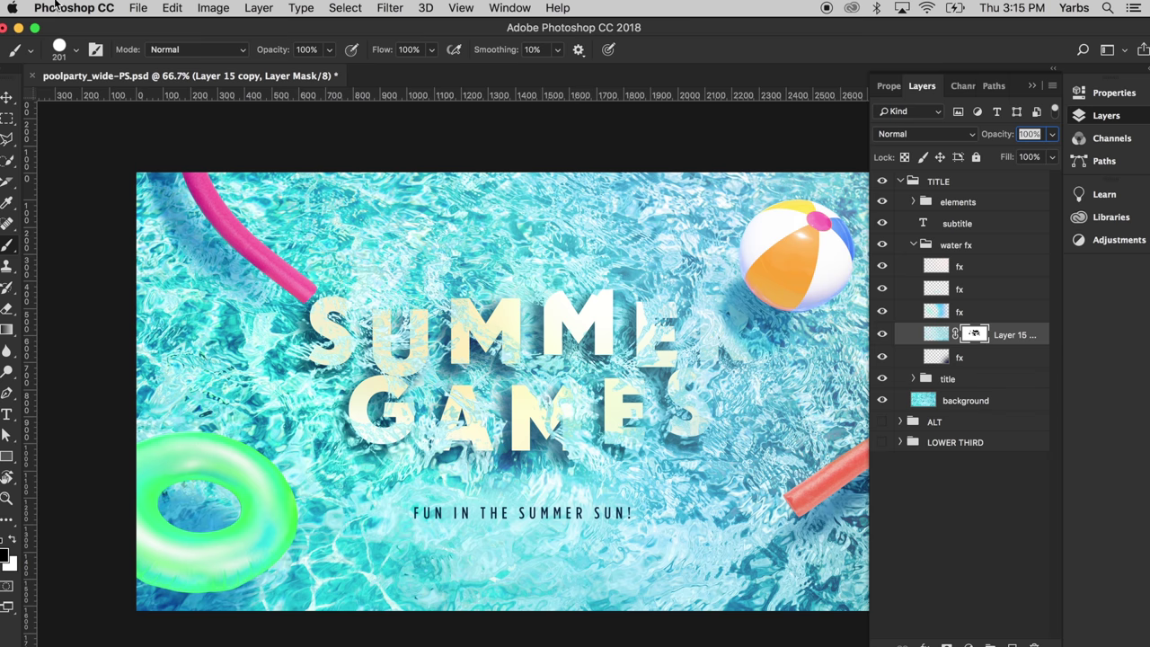
Set the brush to 0% hardness and 49 px size in the Brush Preset picker
click(78, 53)
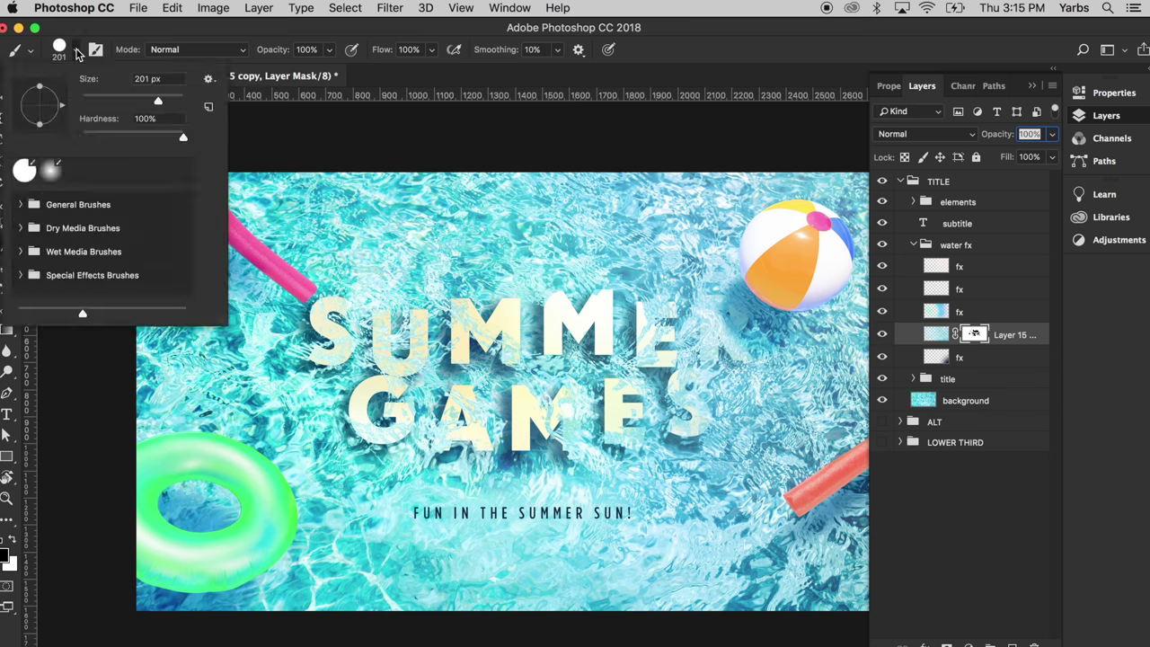
drag(158, 100, 114, 102)
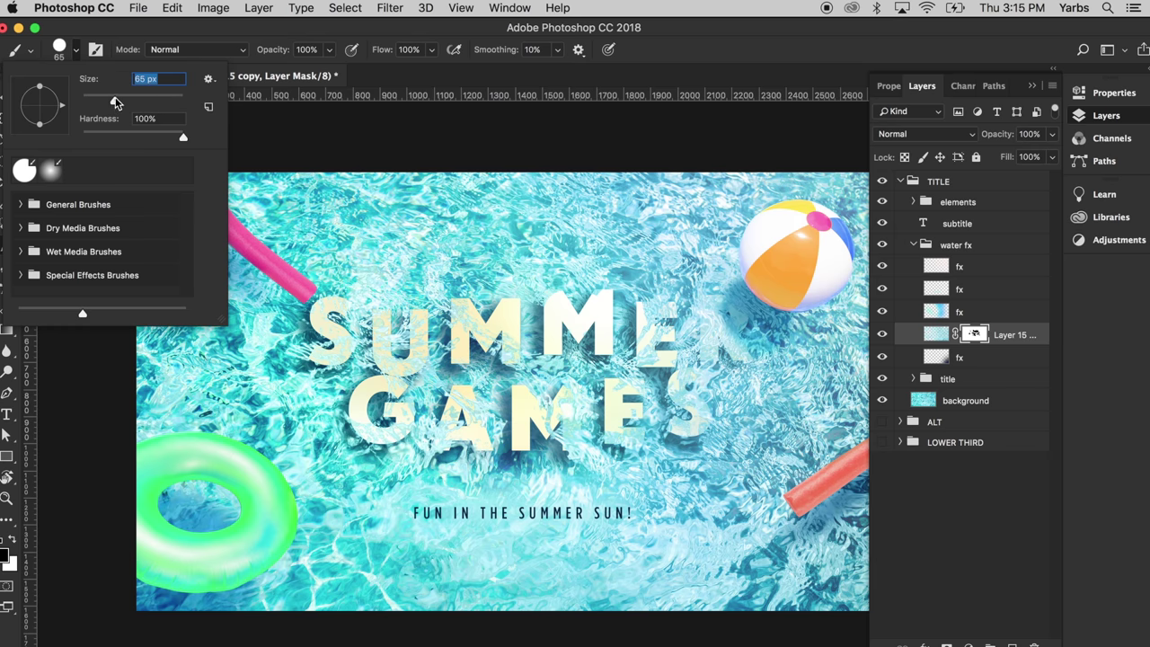
drag(182, 137, 61, 135)
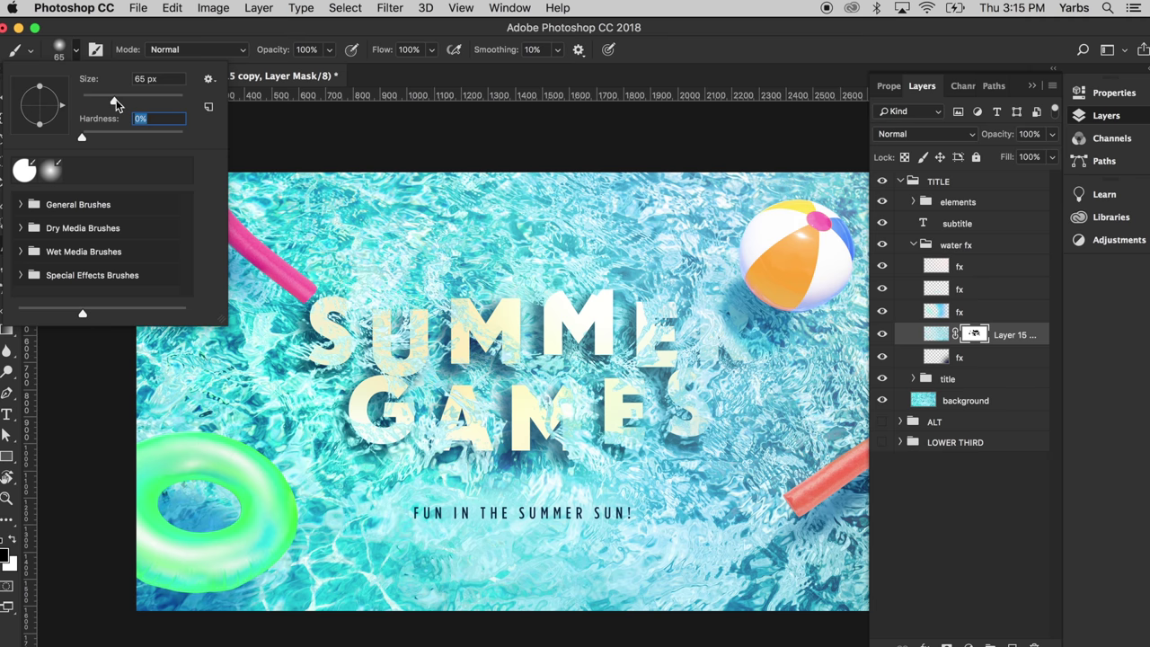
key(shift+Tab)
text(49)
key(Return)
Close the brush picker to begin touching up the Layer 15 copy mask over the title letters
click(77, 50)
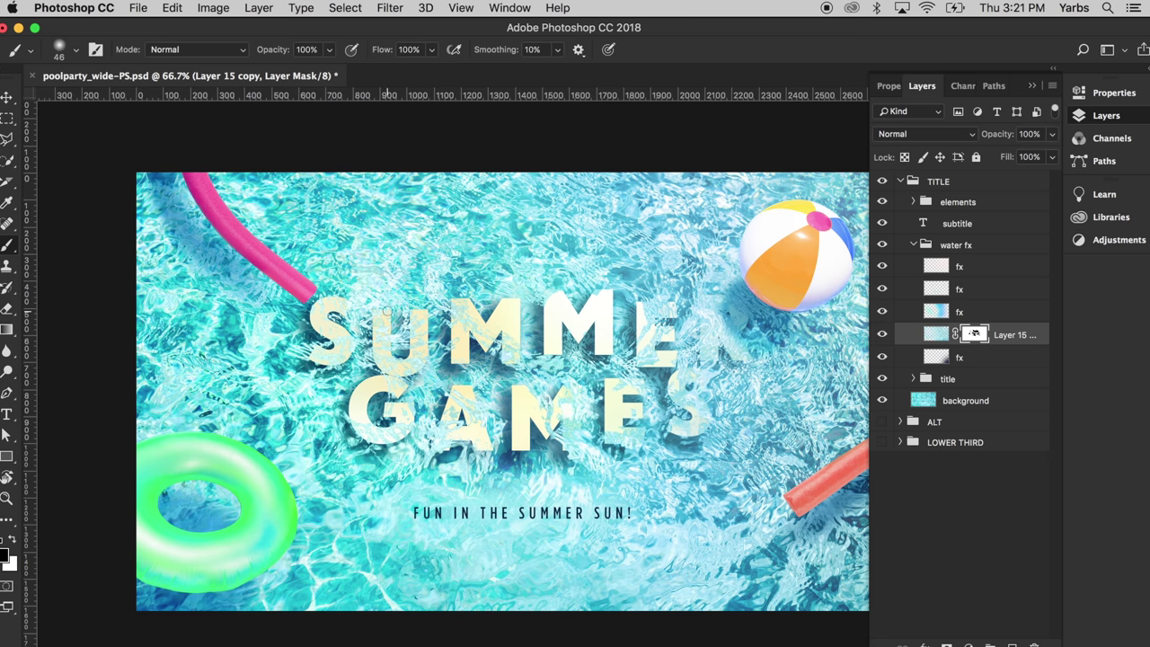